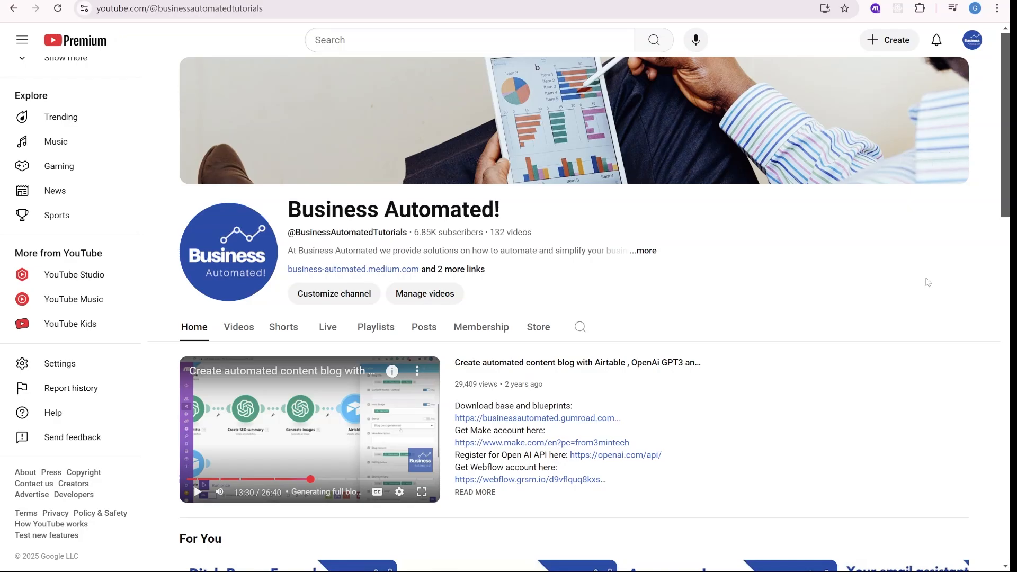
scroll(927, 283, down, 1)
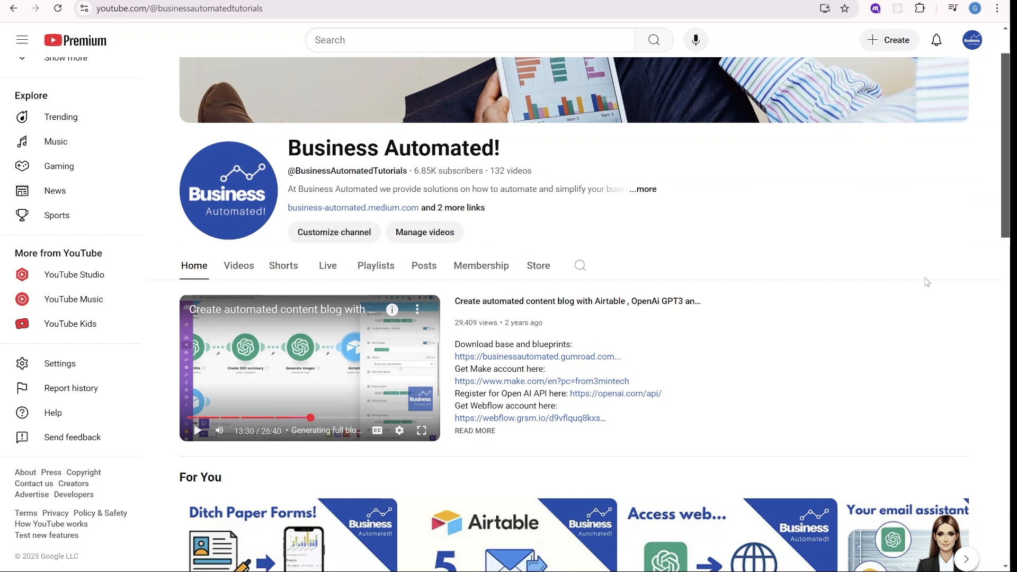
scroll(927, 281, down, 3)
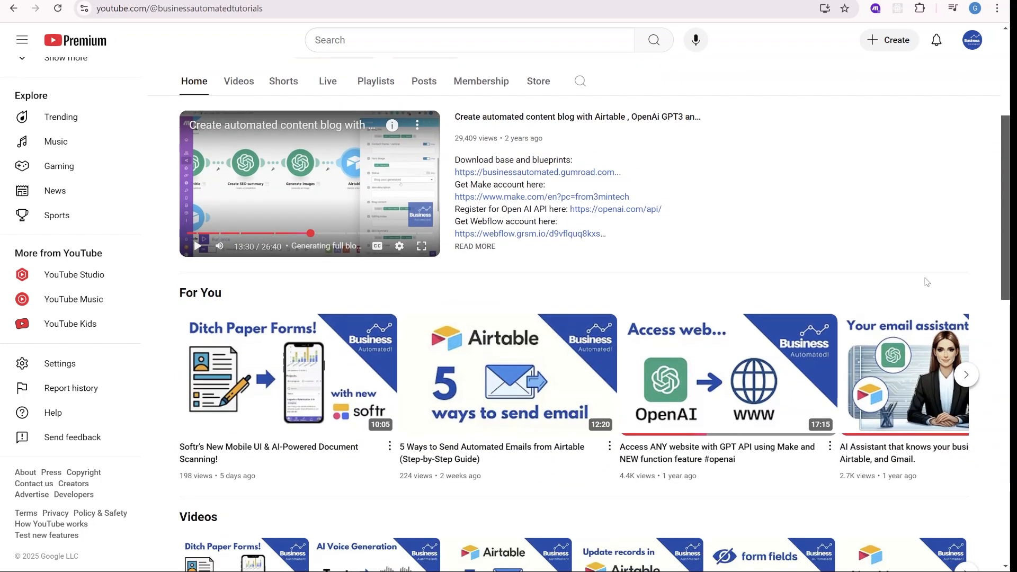
scroll(927, 281, down, 1)
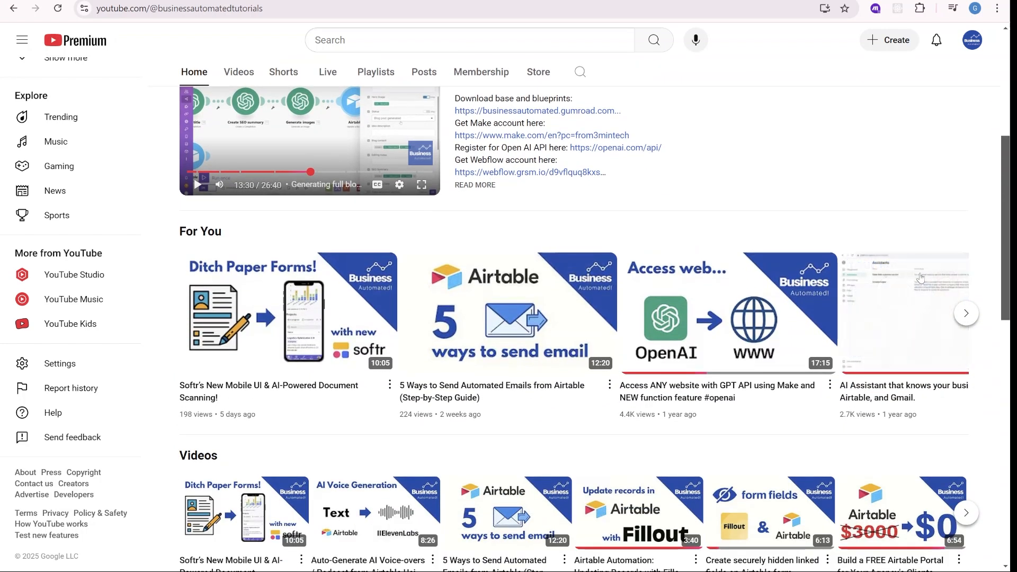
mouse_move(792, 316)
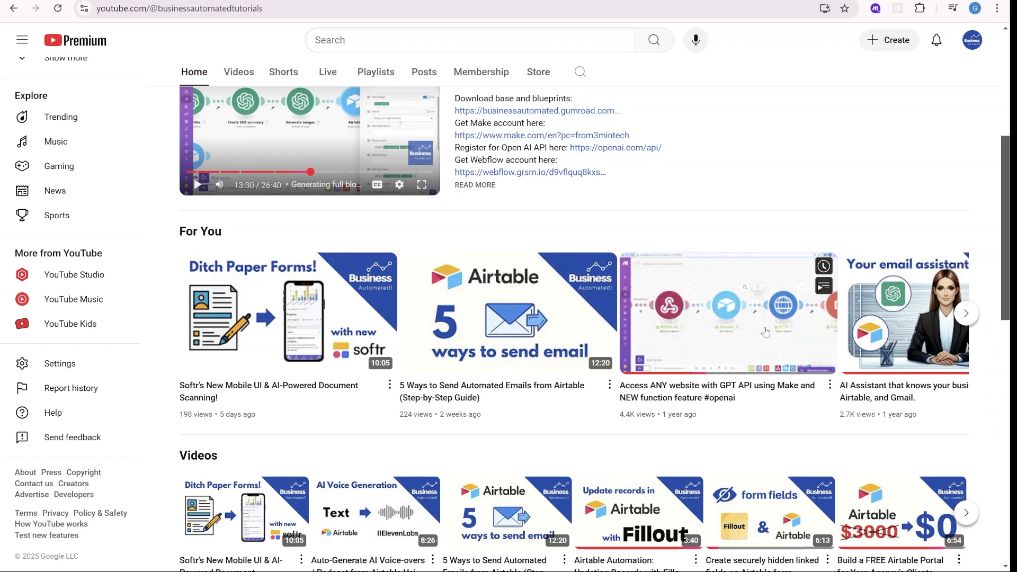
mouse_move(533, 346)
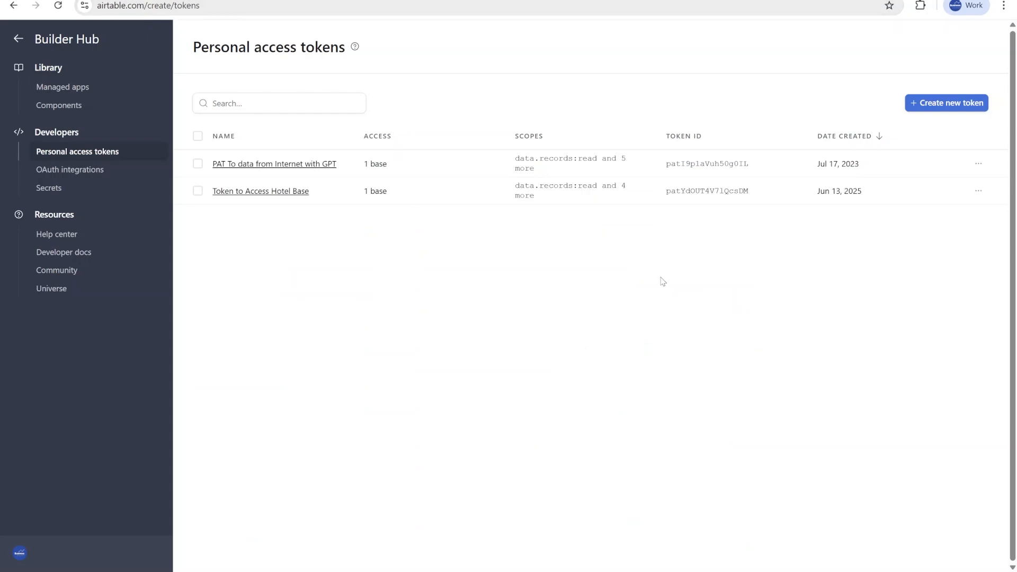
Start a new personal access token named Access to Hotel Incident Base and add the data.records:read scope.
click(953, 112)
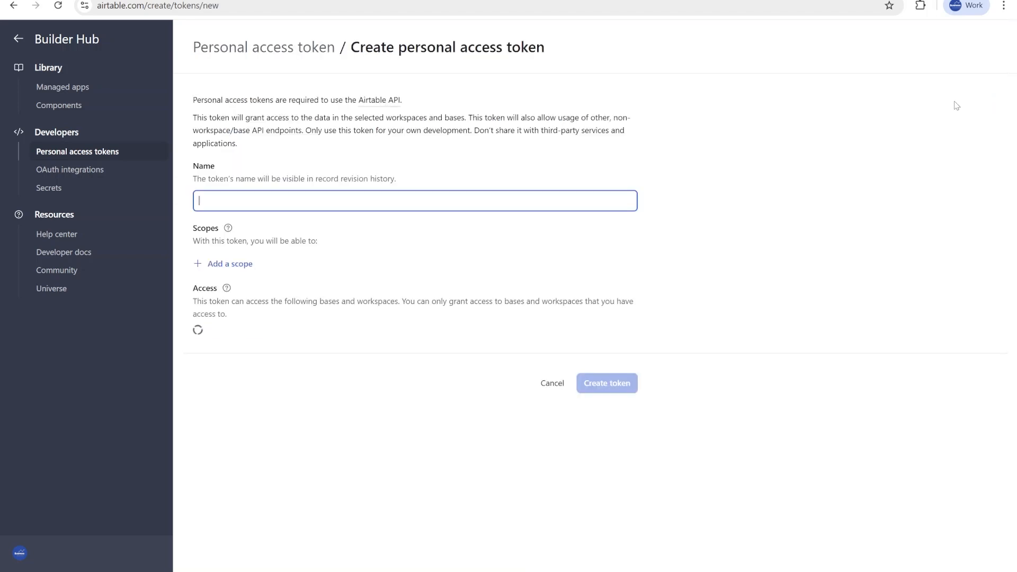
text(Access to Hotel Incident Base)
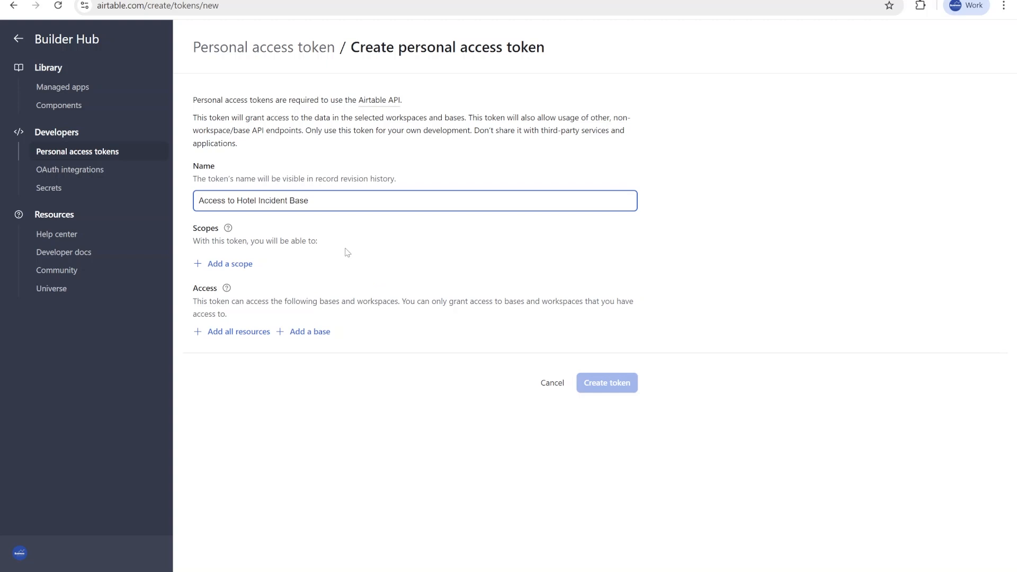
click(240, 265)
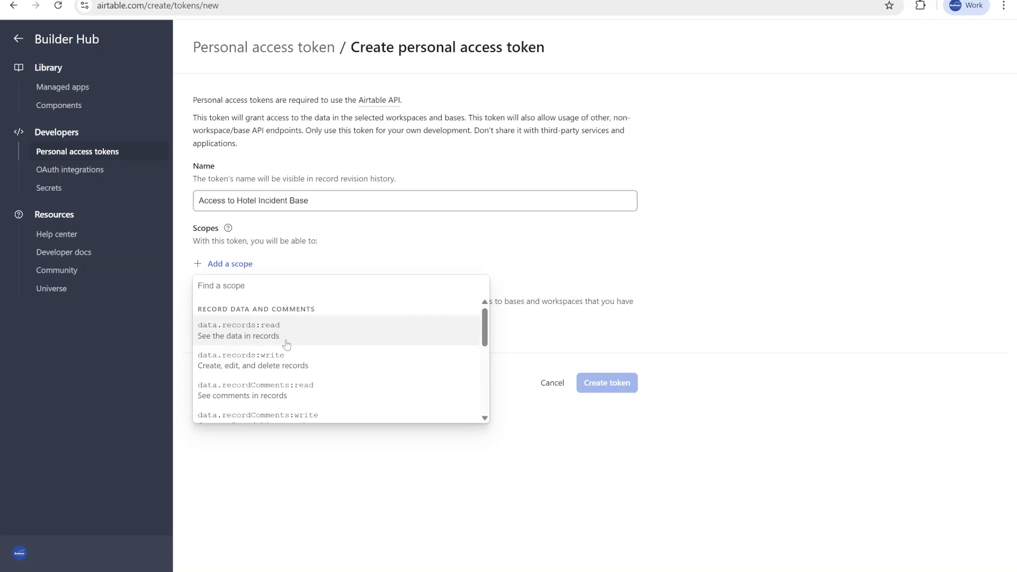
click(254, 339)
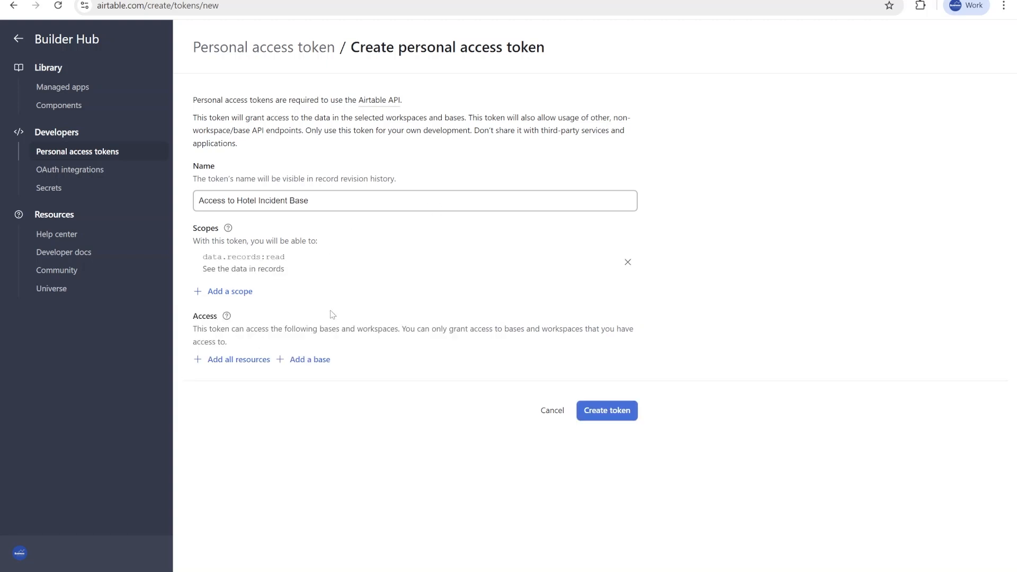
Add the data.records:write, data.recordComments:read and data.recordComments:write scopes to the token.
click(236, 291)
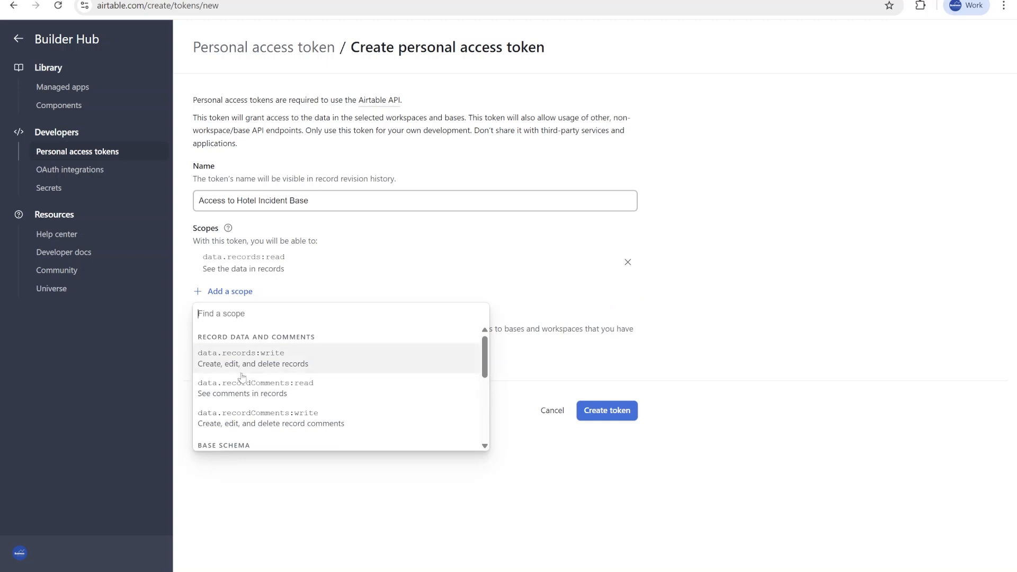
click(288, 366)
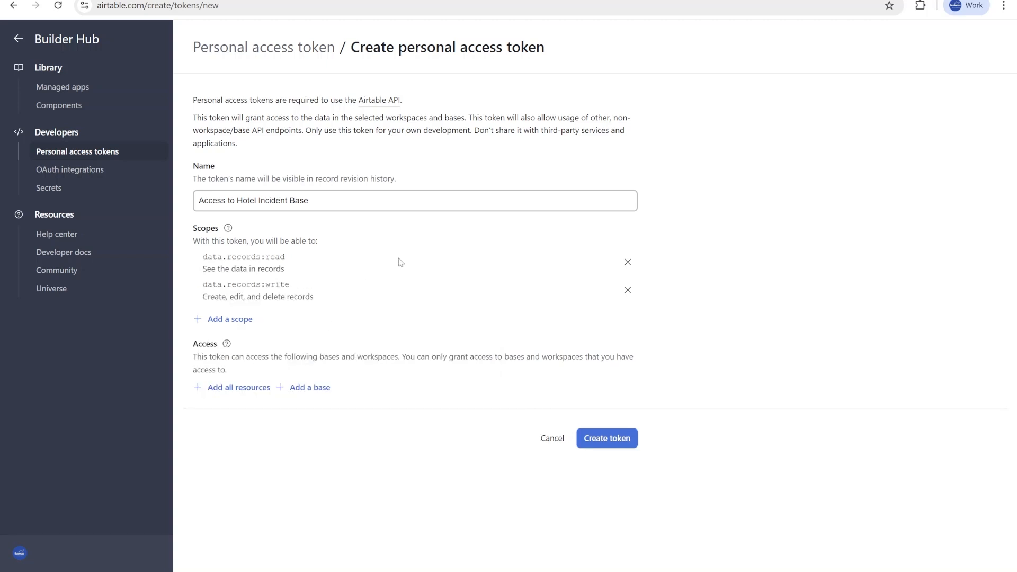
click(235, 319)
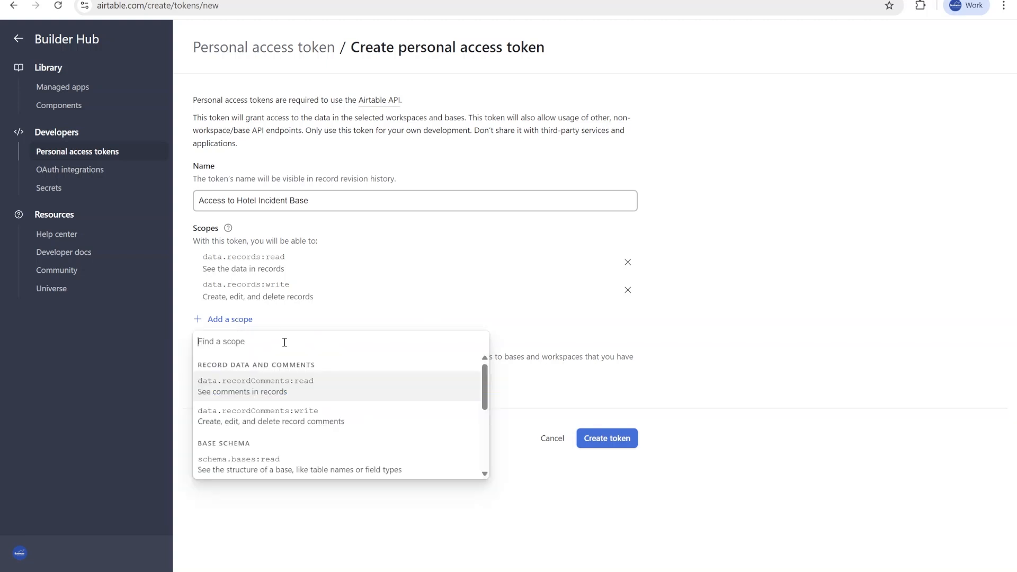
click(263, 391)
click(233, 348)
click(348, 425)
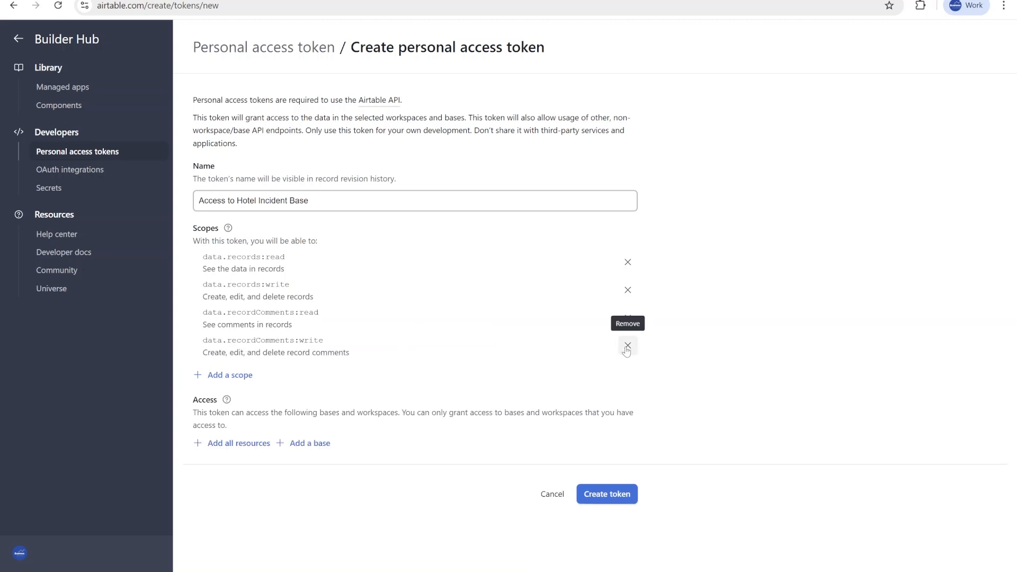
Add the schema.bases:read and schema.bases:write scopes to the token.
click(239, 376)
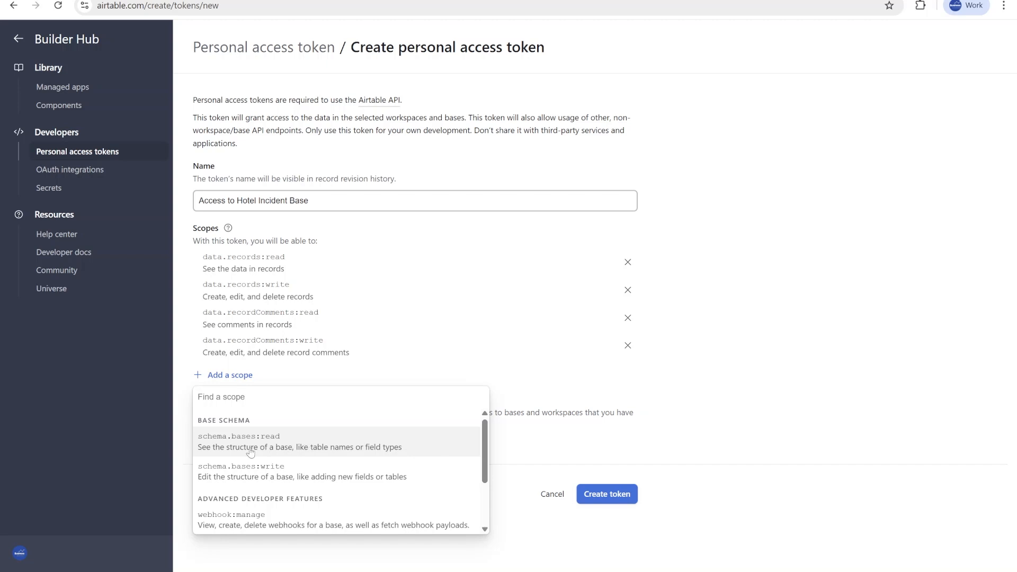
click(292, 441)
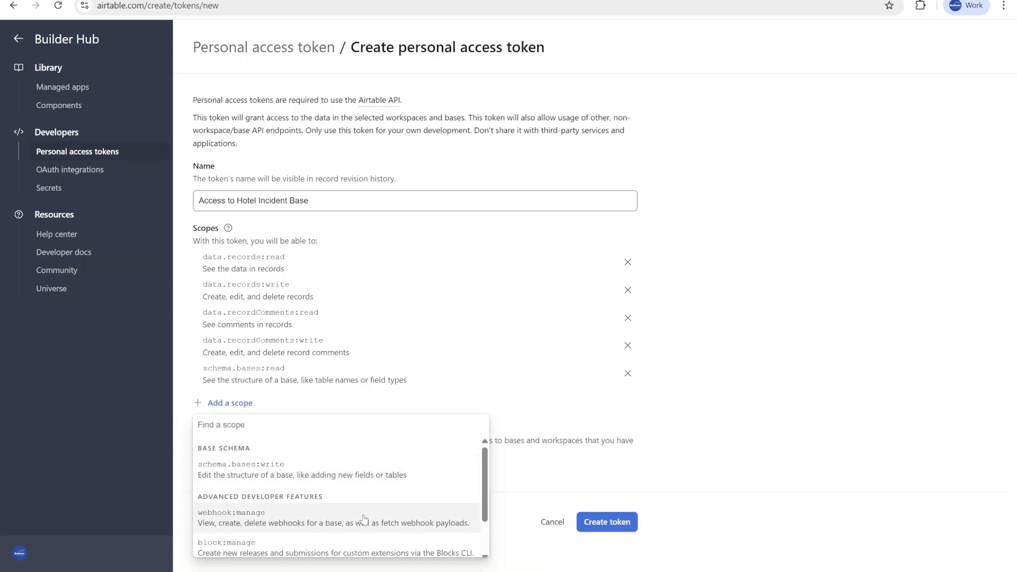
scroll(360, 516, down, 1)
scroll(329, 479, up, 1)
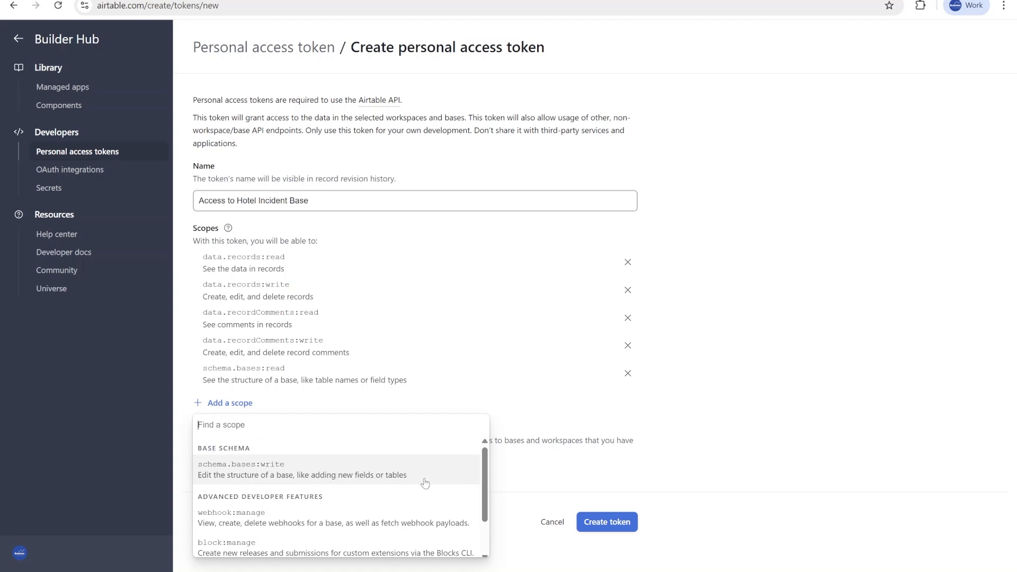
click(395, 472)
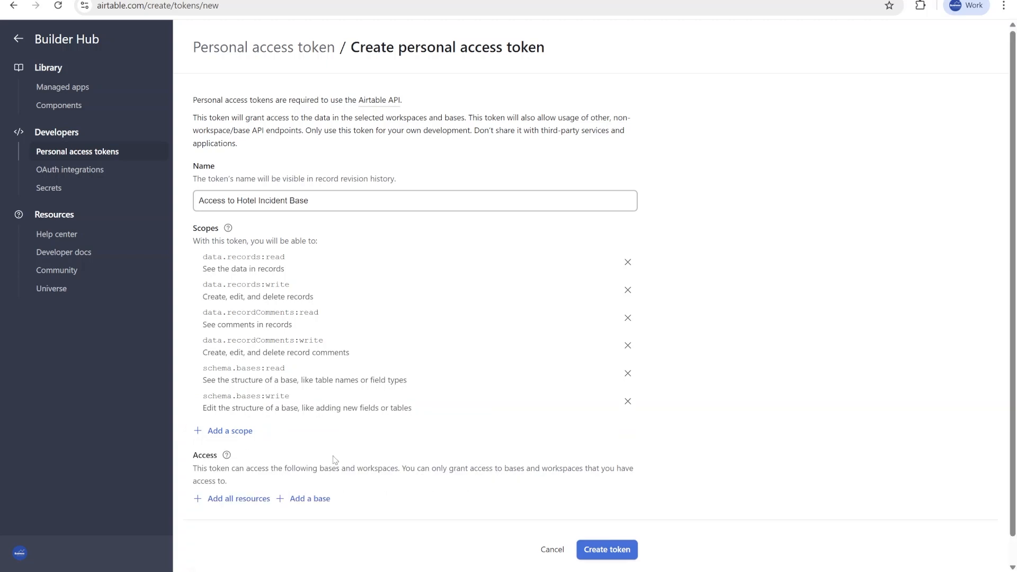
click(227, 431)
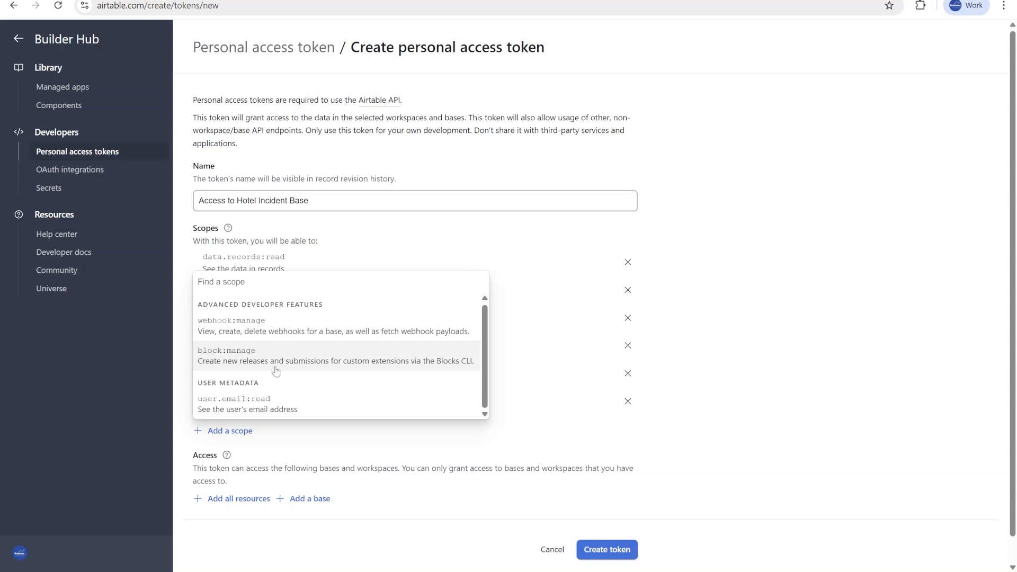
click(735, 428)
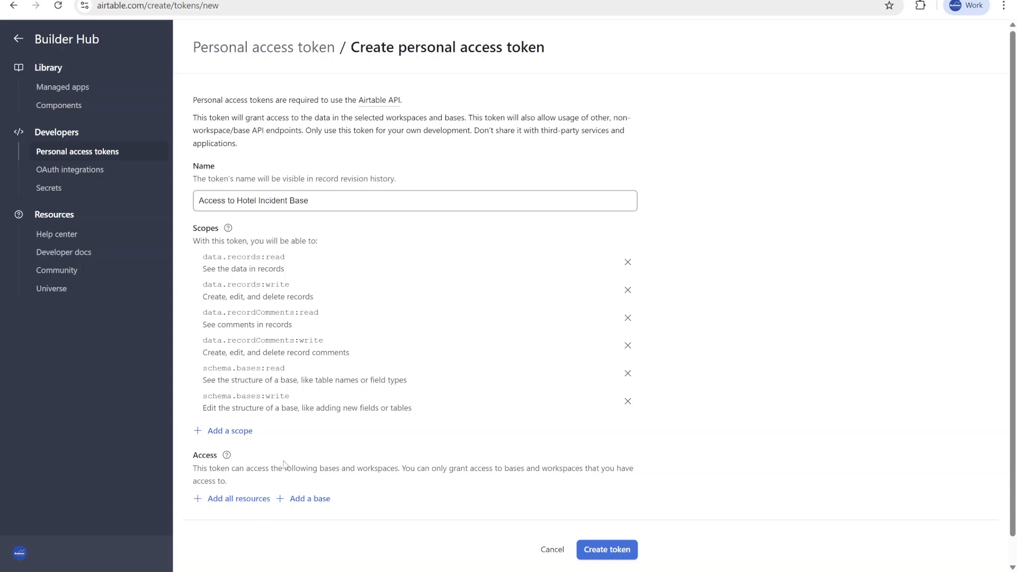
click(237, 499)
scroll(477, 442, down, 1)
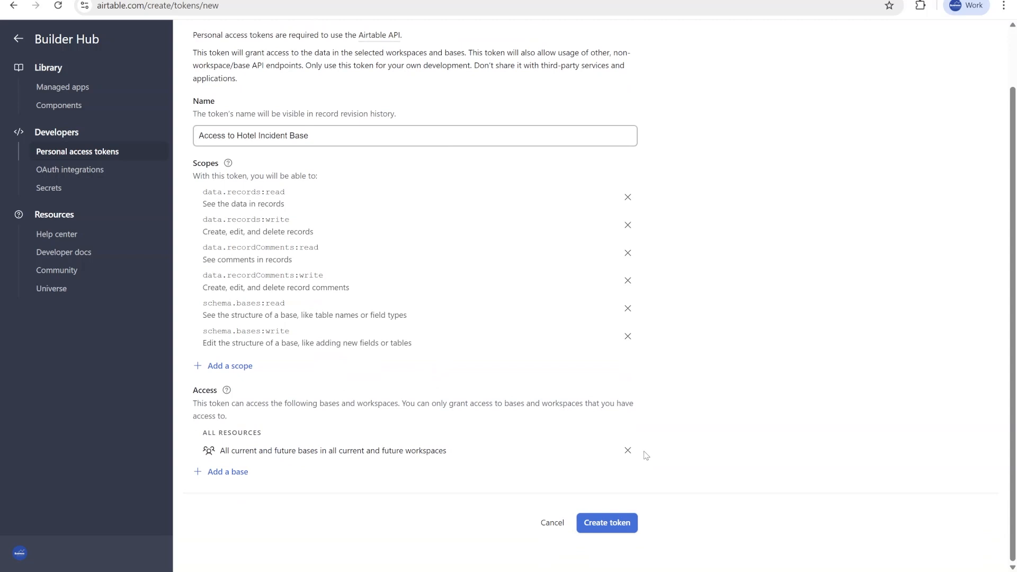
click(628, 451)
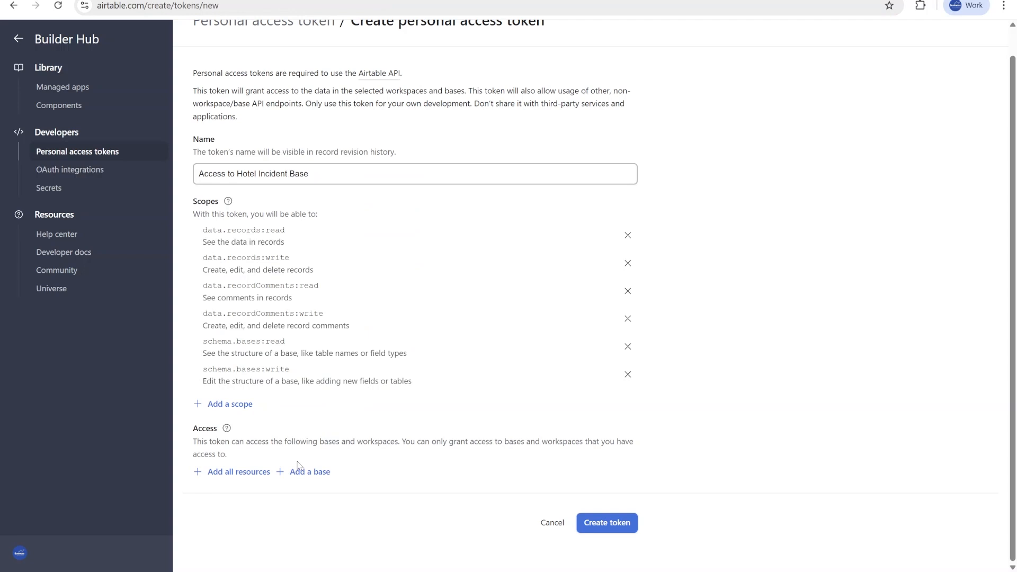
Grant the token access to the Hotel Incident Reporting base by searching for hotel.
click(314, 473)
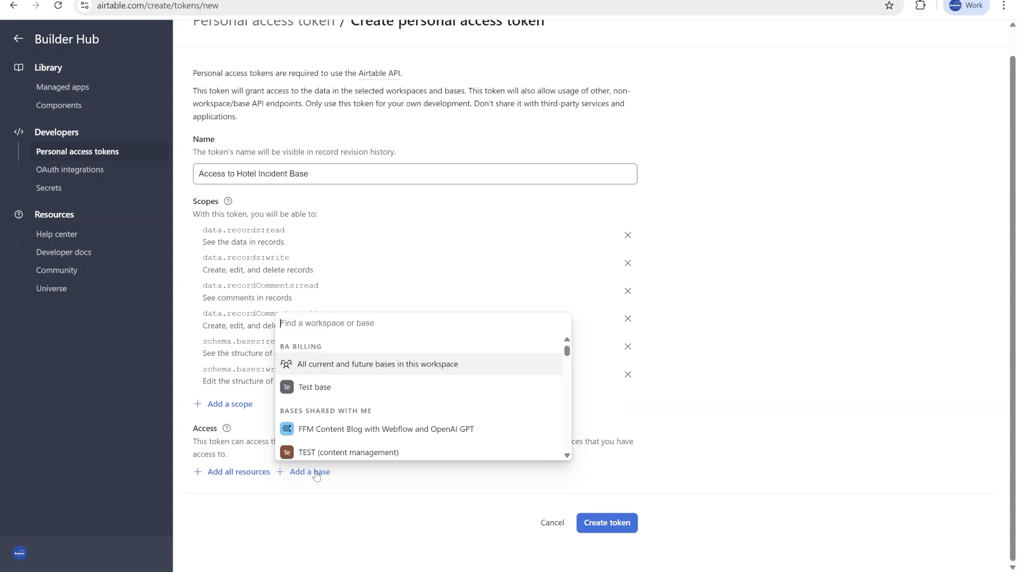
text(hotel)
key(Return)
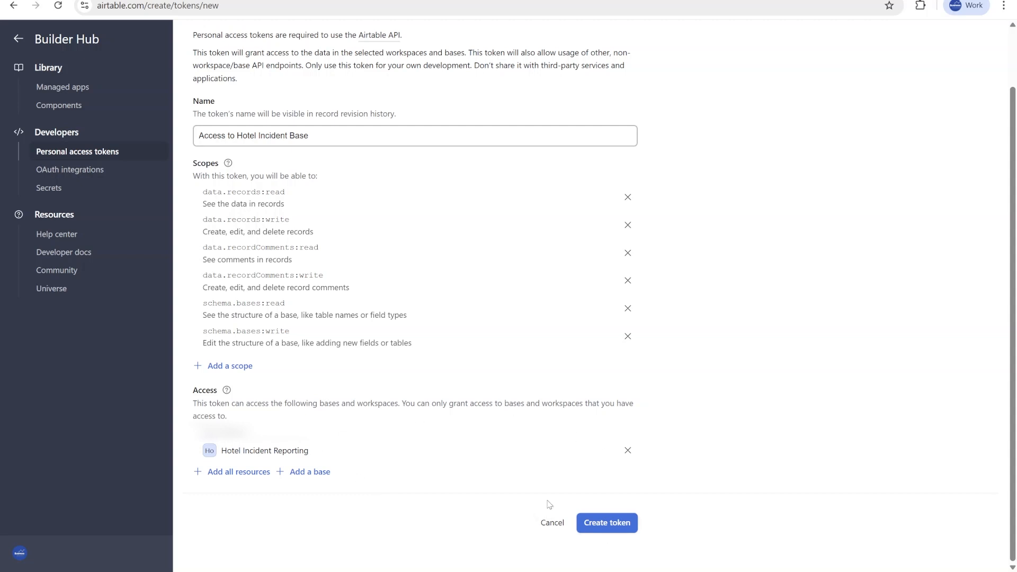
Create the token, copy its value to the clipboard and close the confirmation.
click(620, 530)
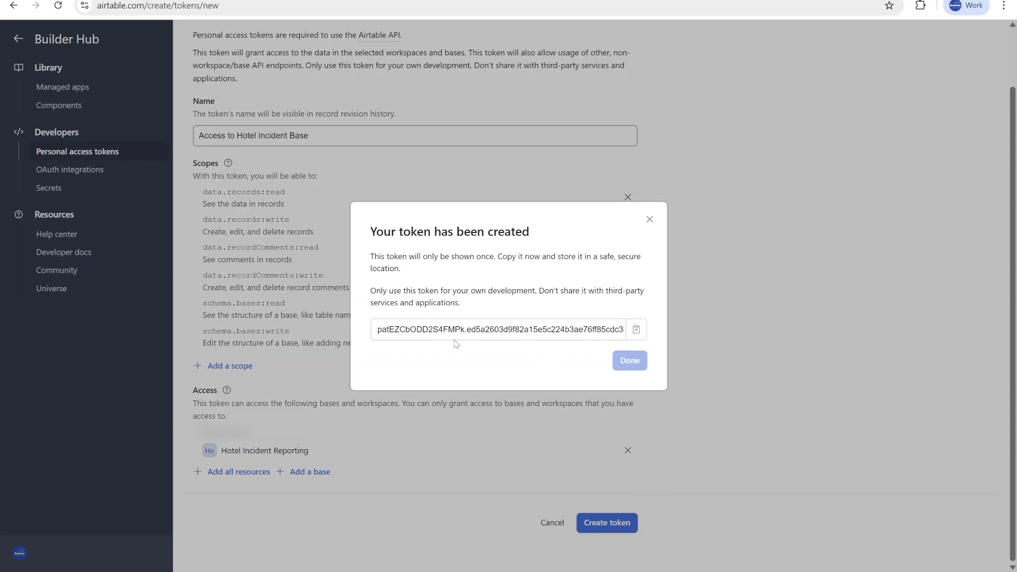
drag(381, 329, 401, 329)
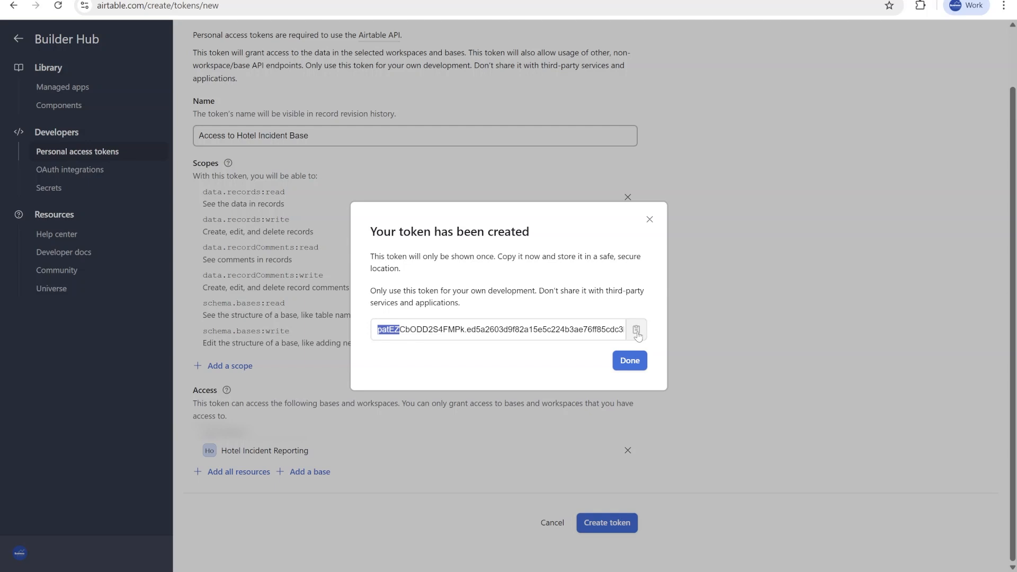
click(637, 332)
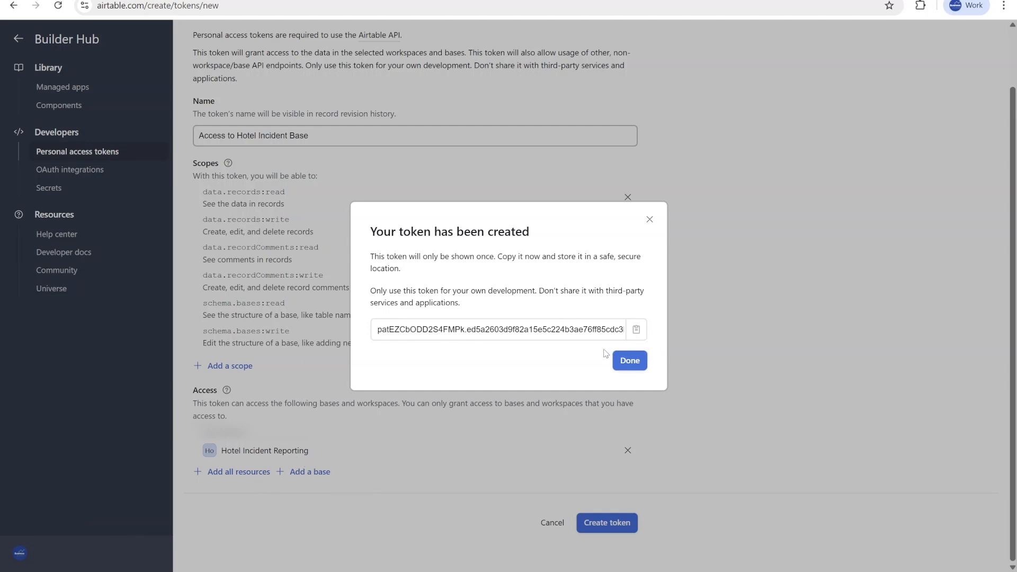
click(639, 363)
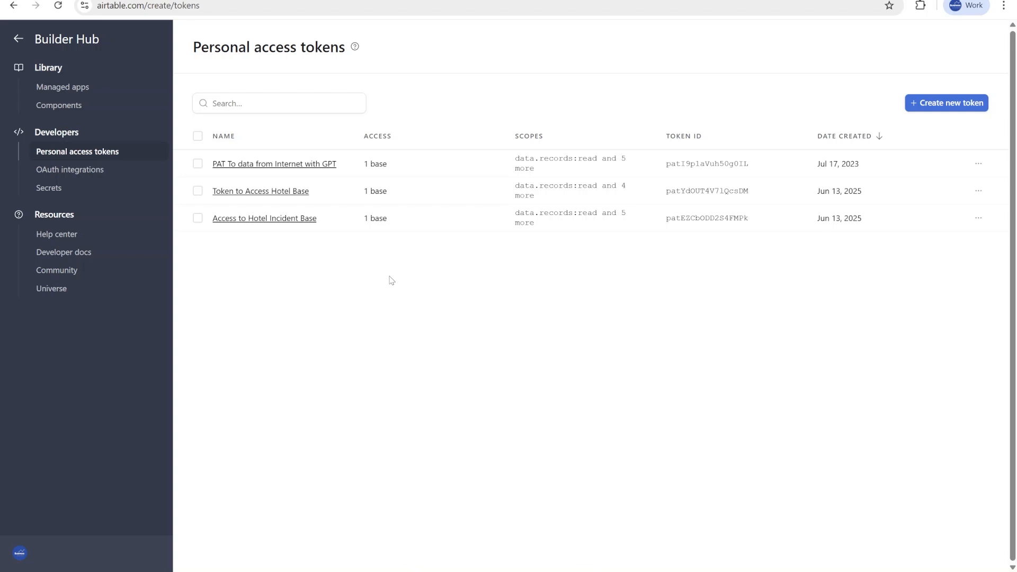
Review the new token's edit options and the base's API documentation for listing and retrieving Properties records.
click(978, 218)
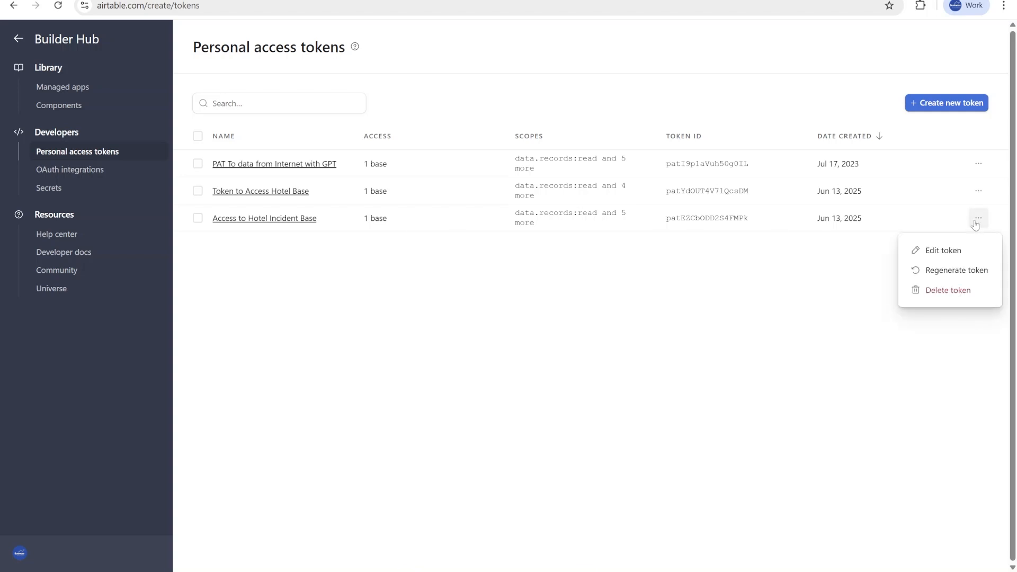
click(966, 256)
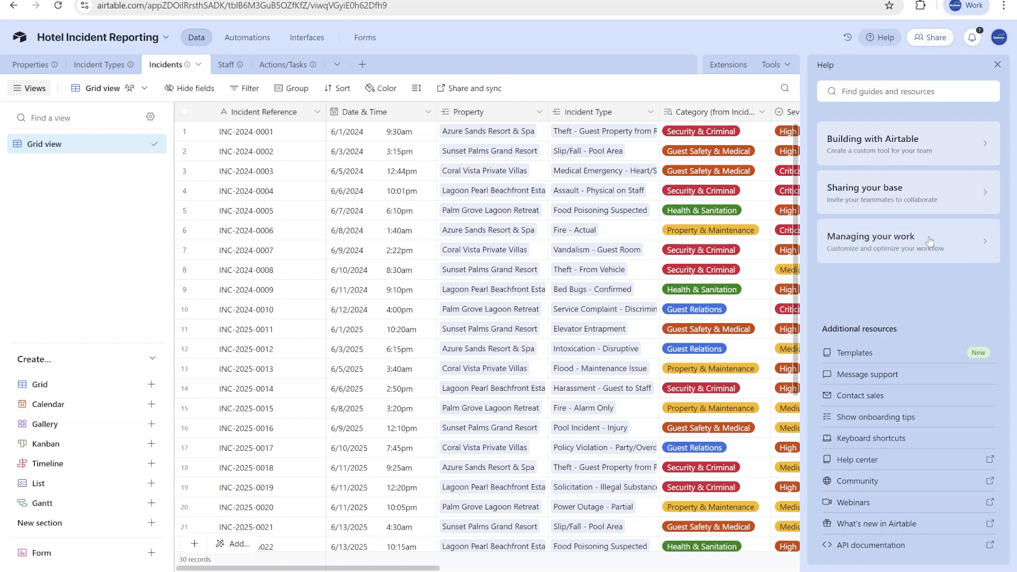
scroll(630, 456, down, 5)
scroll(630, 455, up, 5)
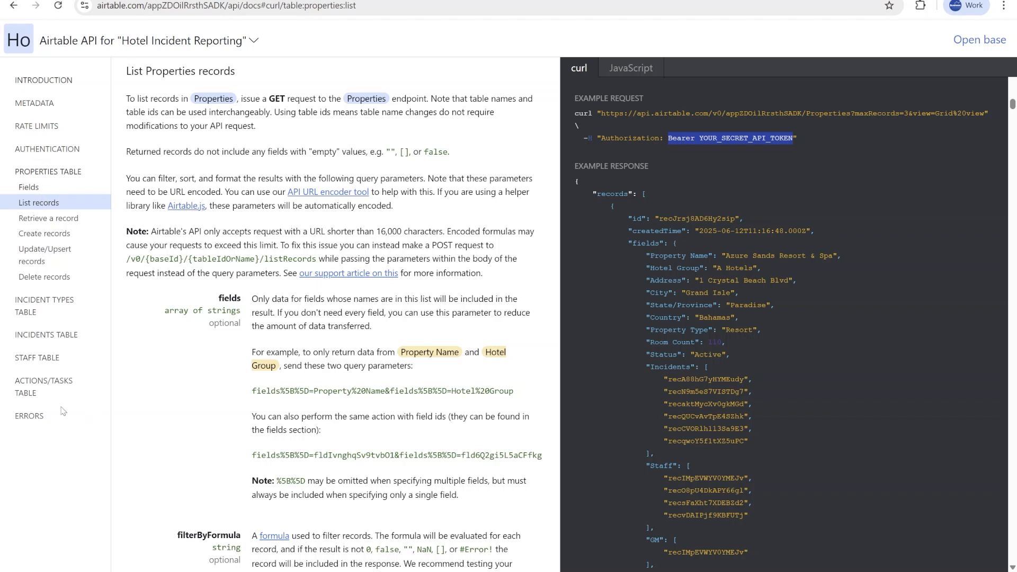
click(49, 218)
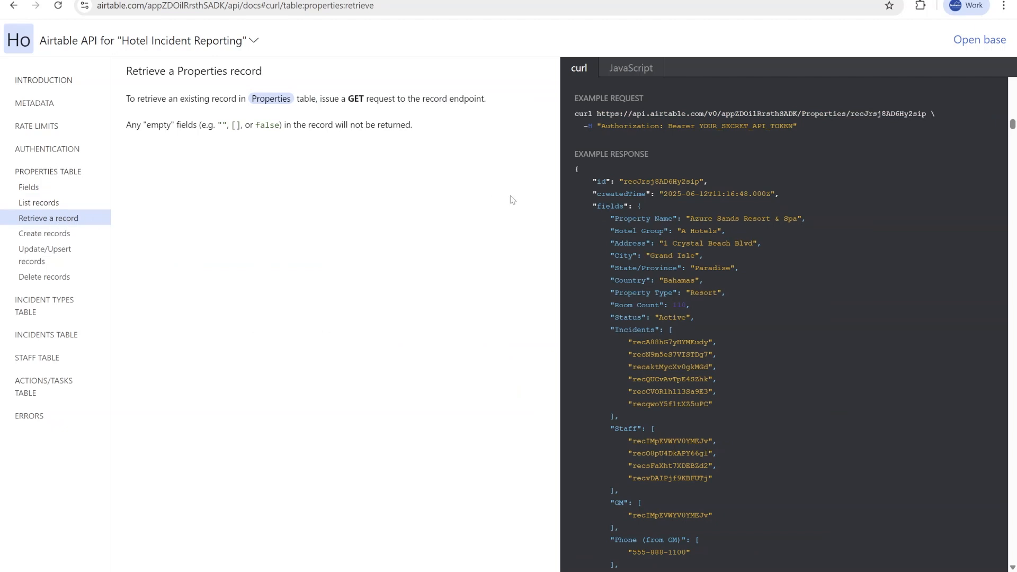
click(80, 202)
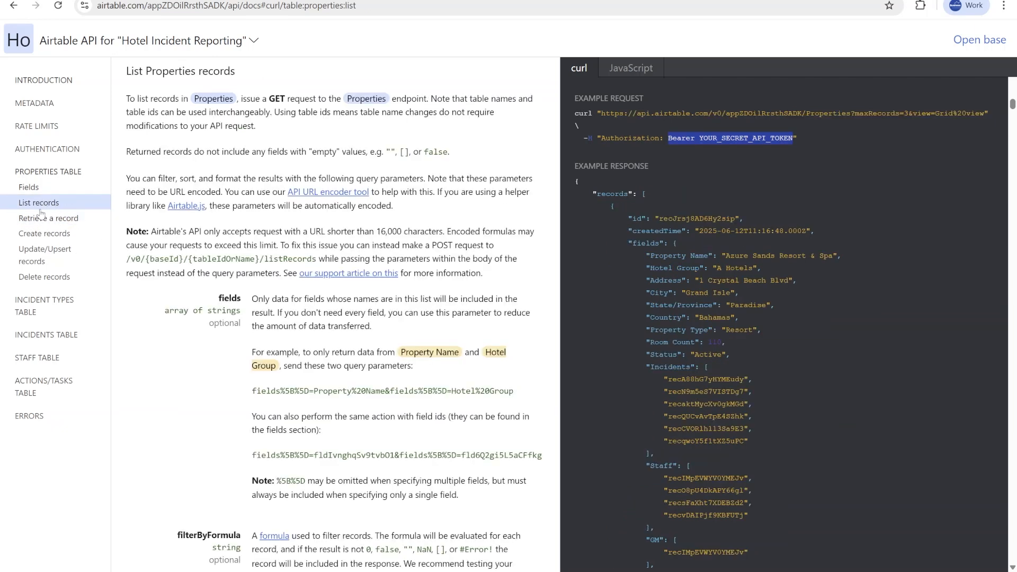
scroll(858, 365, down, 2)
scroll(860, 379, up, 6)
scroll(660, 173, down, 3)
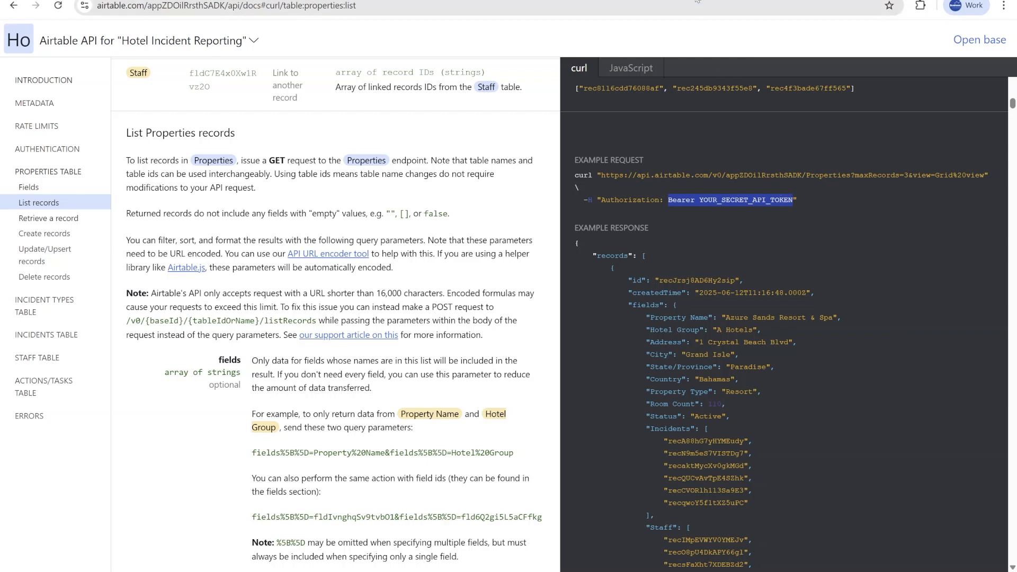
Switch to the Make scenario tab and close the Airtable connection creation dialog.
key(ctrl+Tab)
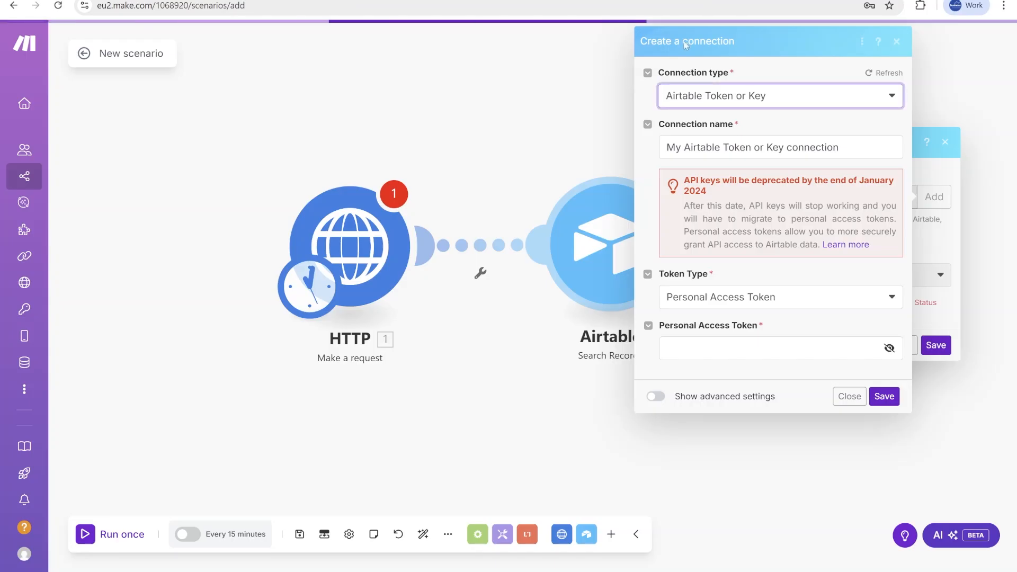
click(850, 396)
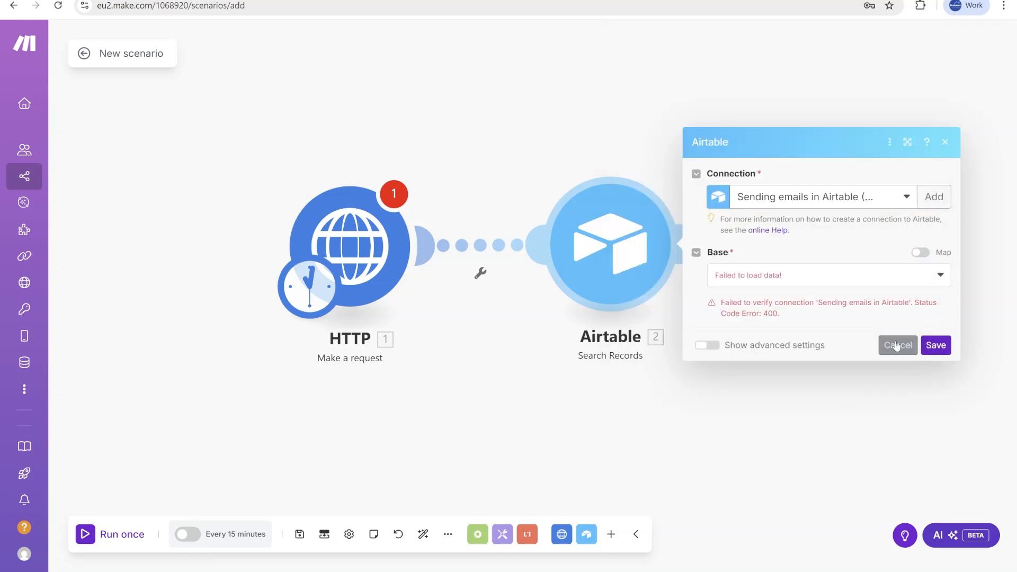
Create a new Airtable Token or Key connection with the pasted personal access token, then select the Hotel Incident Reporting base.
click(898, 345)
click(610, 266)
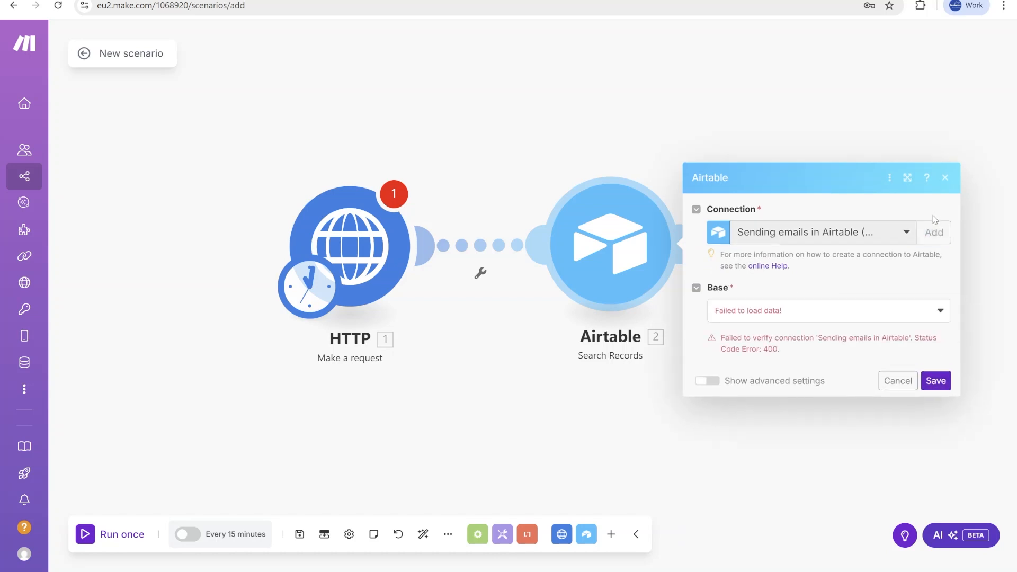
click(933, 202)
click(804, 201)
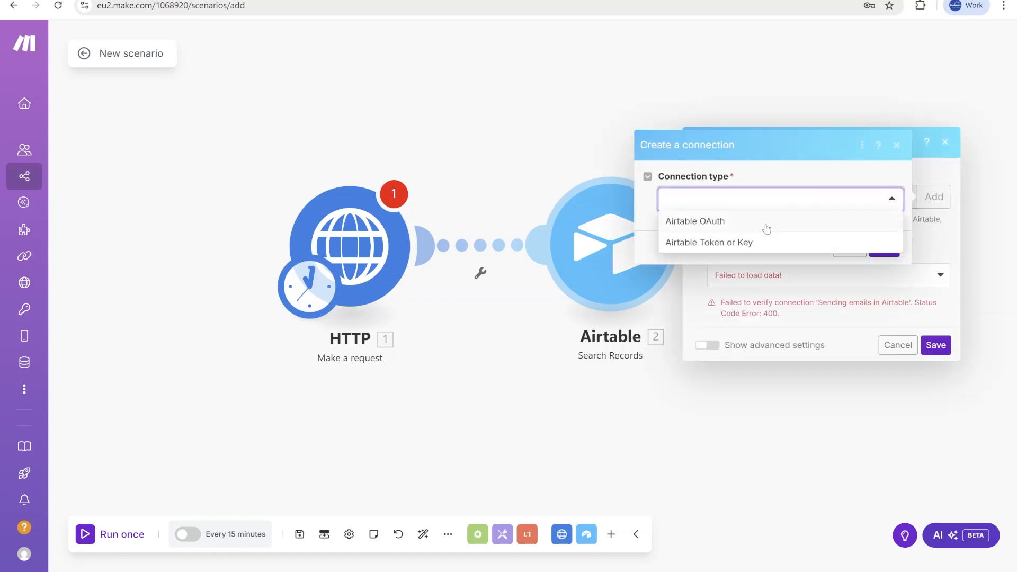
click(745, 249)
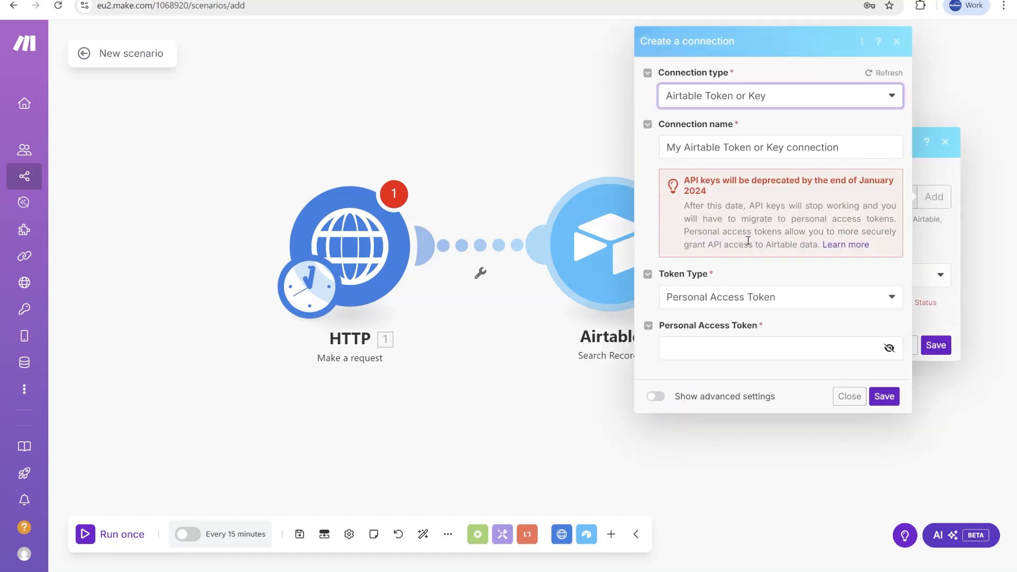
click(744, 341)
key(ctrl+v)
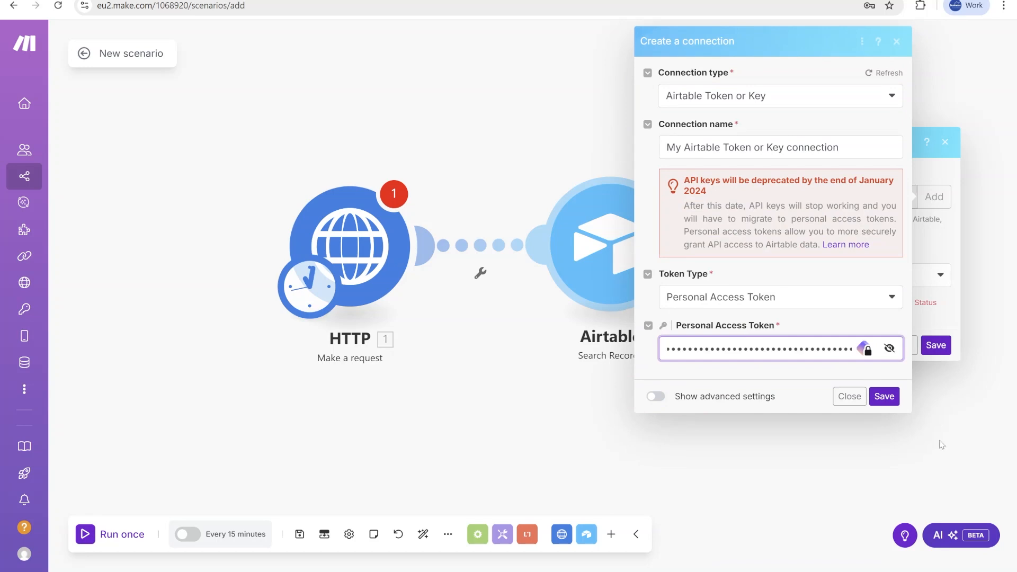
click(883, 396)
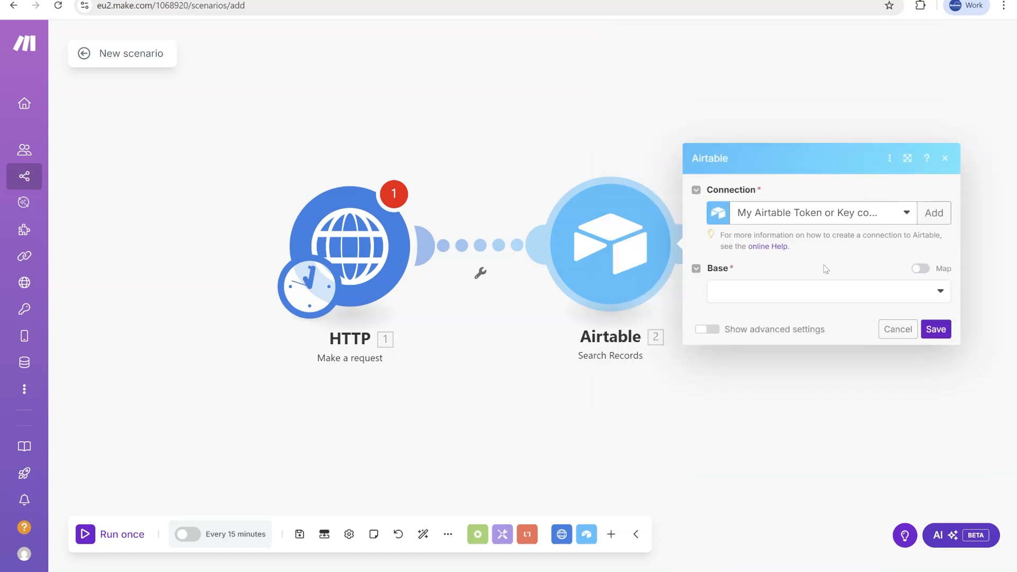
click(810, 300)
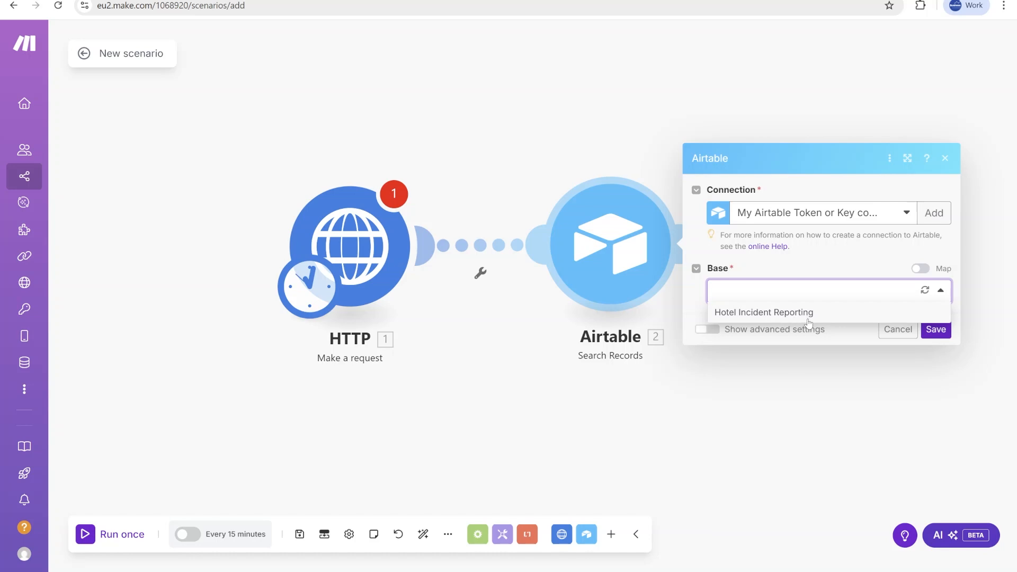
click(805, 314)
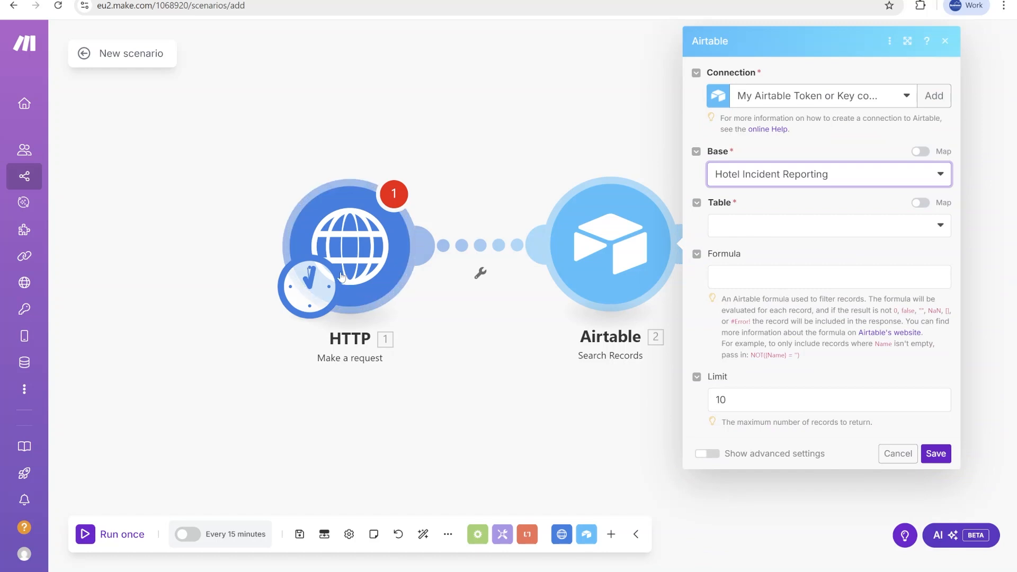
Open the HTTP module and set its URL to the Airtable Properties list-records endpoint copied from the API documentation.
click(370, 249)
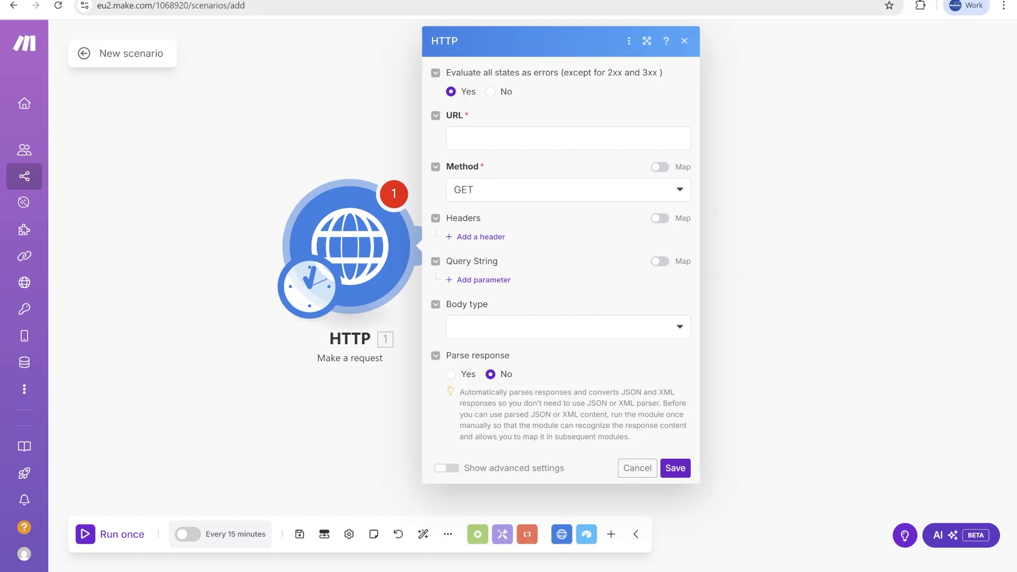
click(556, 0)
drag(982, 177, 804, 173)
drag(598, 176, 985, 177)
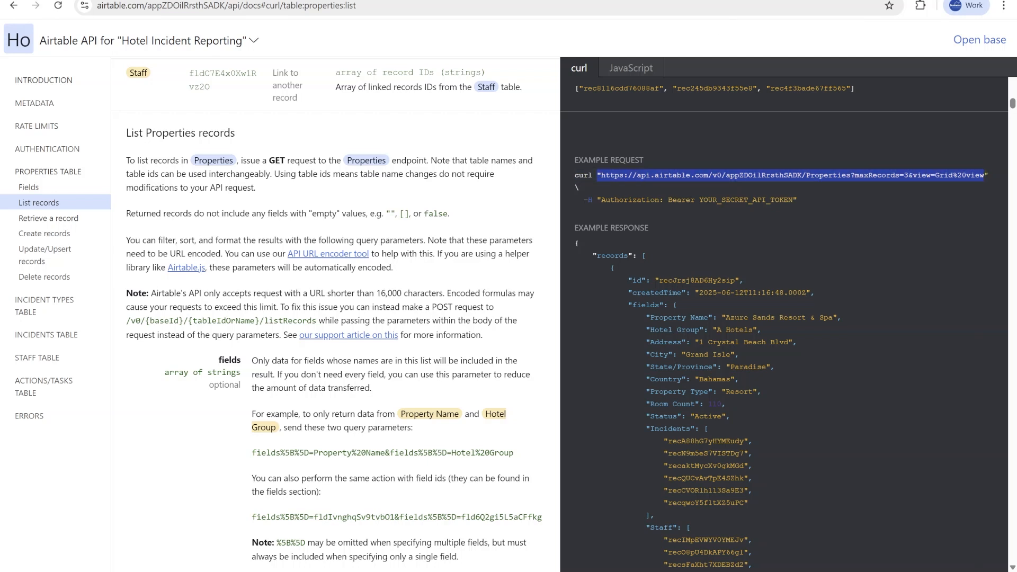
click(402, 0)
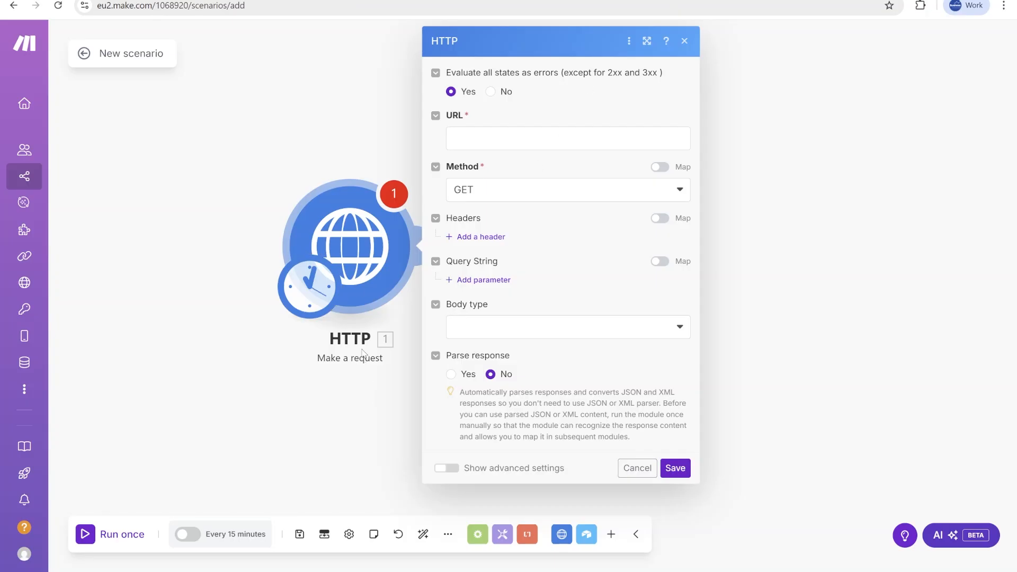
click(511, 139)
key(ctrl+v)
click(456, 138)
key(BackSpace)
Check the pasted URL and the request method options, keeping the method as GET.
click(613, 180)
click(687, 159)
key(ctrl+a)
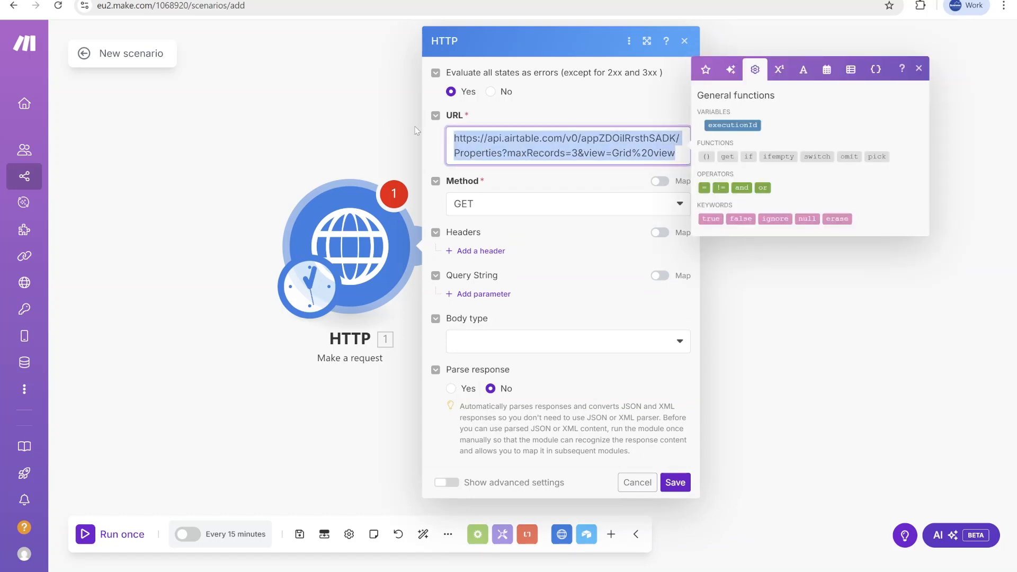
click(499, 206)
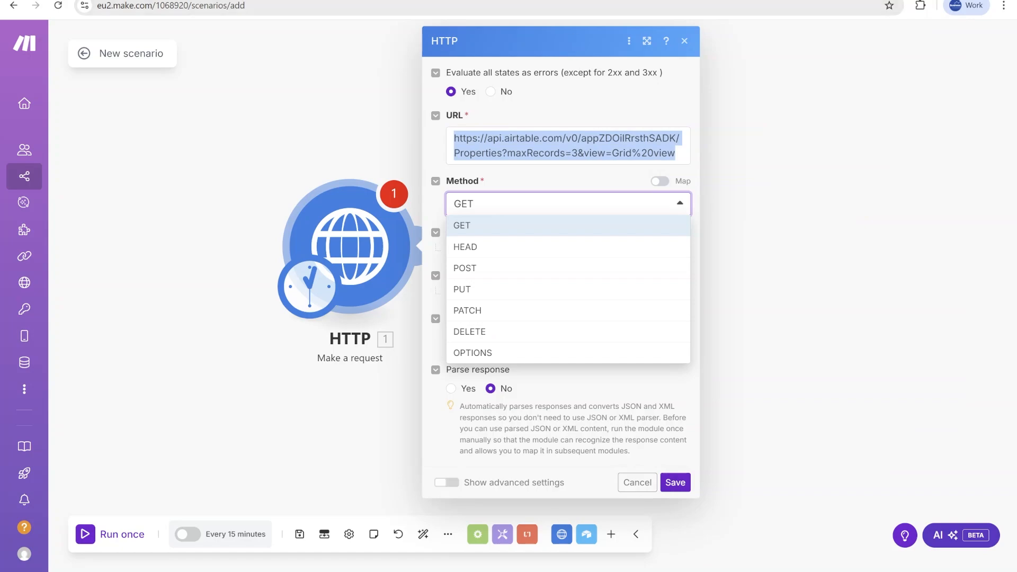
Add a request header named Authorization, copied from the documentation's example request.
click(630, 1)
click(805, 201)
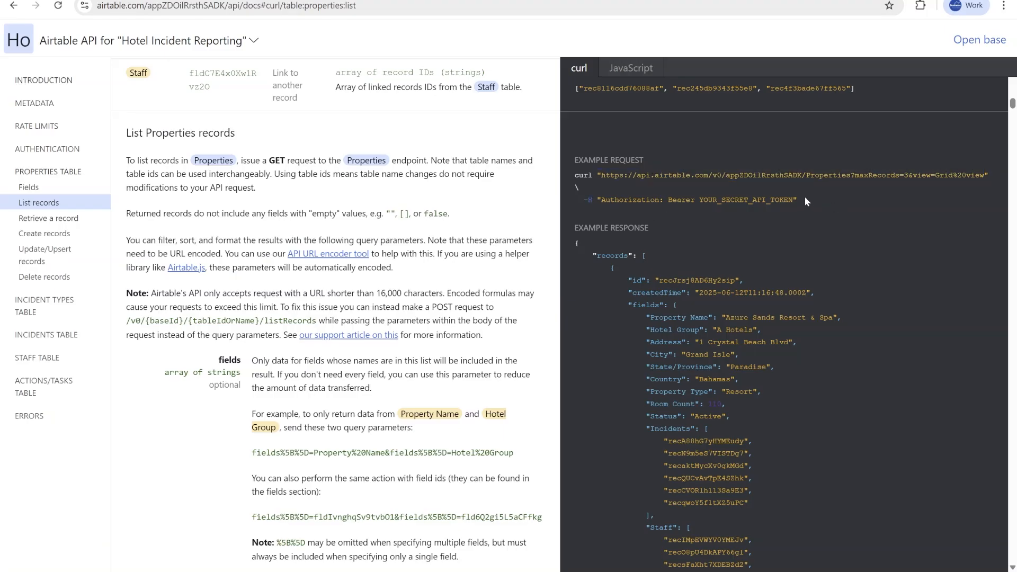
drag(268, 160, 319, 161)
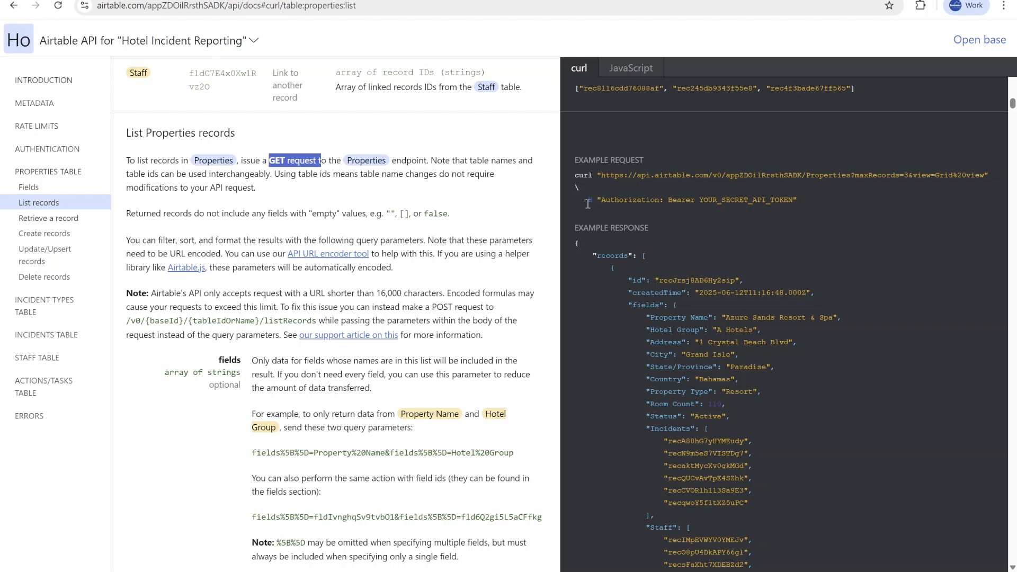
double_click(643, 200)
key(ctrl+c)
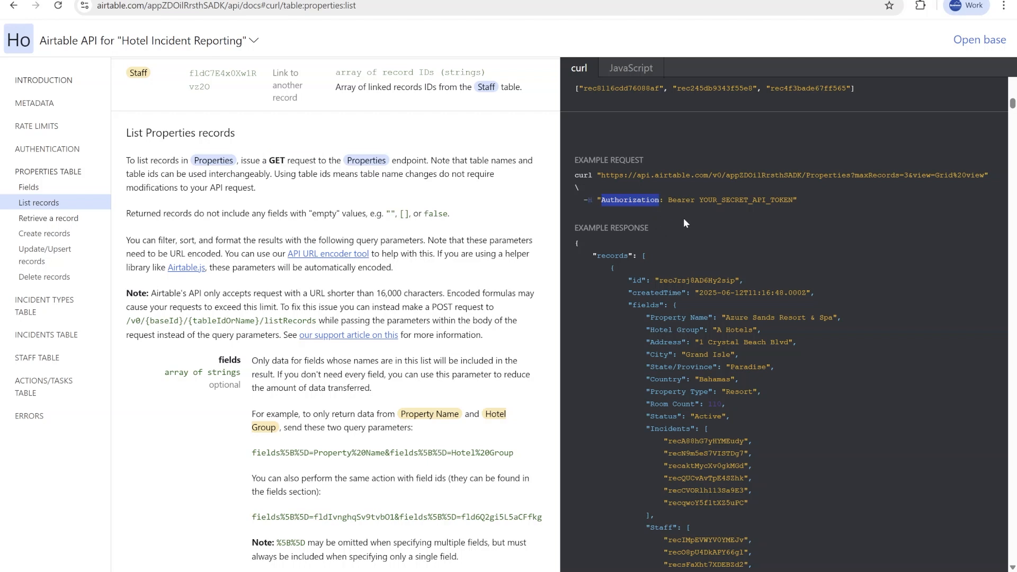
click(647, 1)
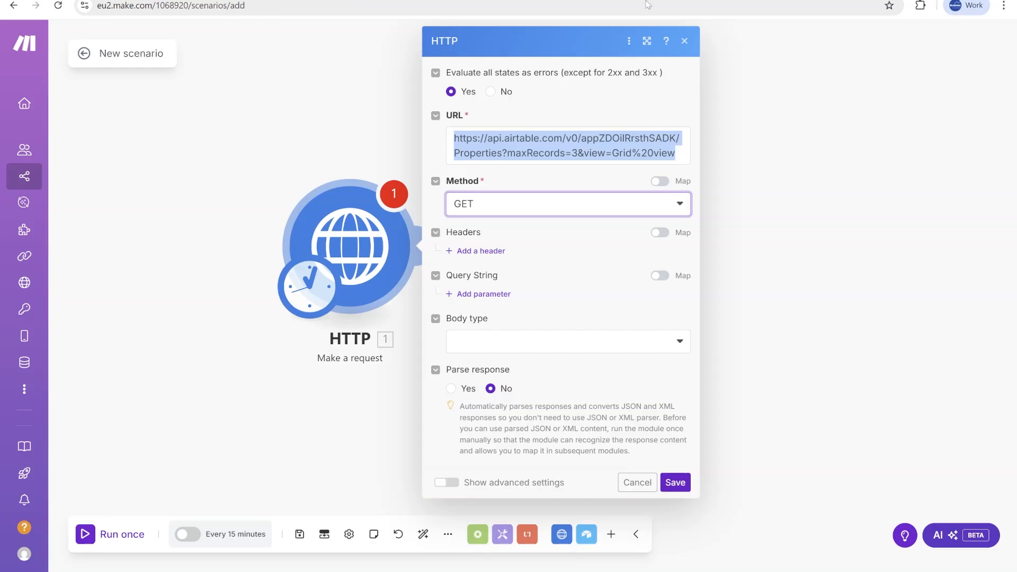
click(479, 251)
click(513, 289)
key(ctrl+v)
Set the Authorization header value to Bearer followed by the personal access token in place of the placeholder.
key(ctrl+Tab)
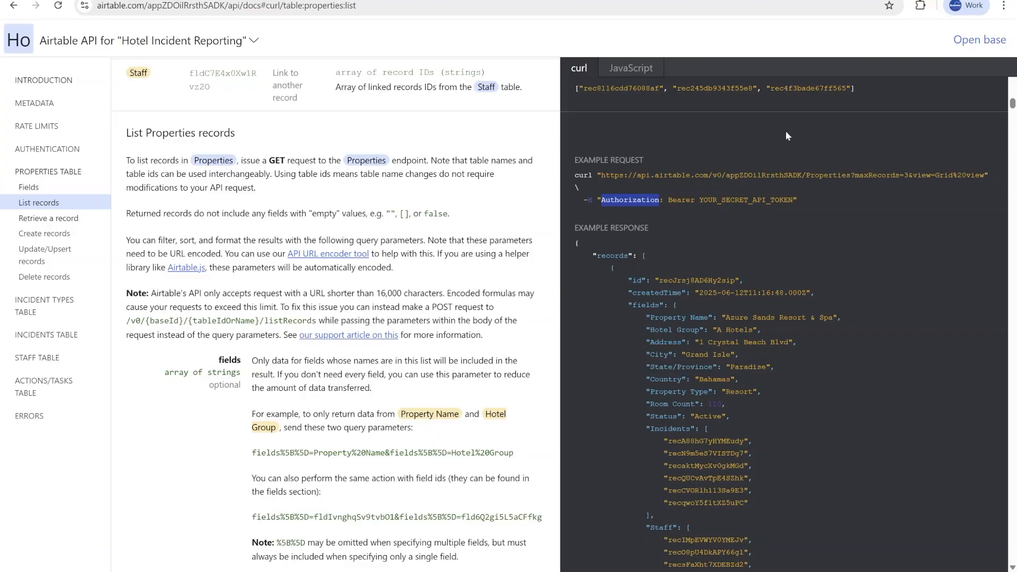
drag(794, 201, 663, 199)
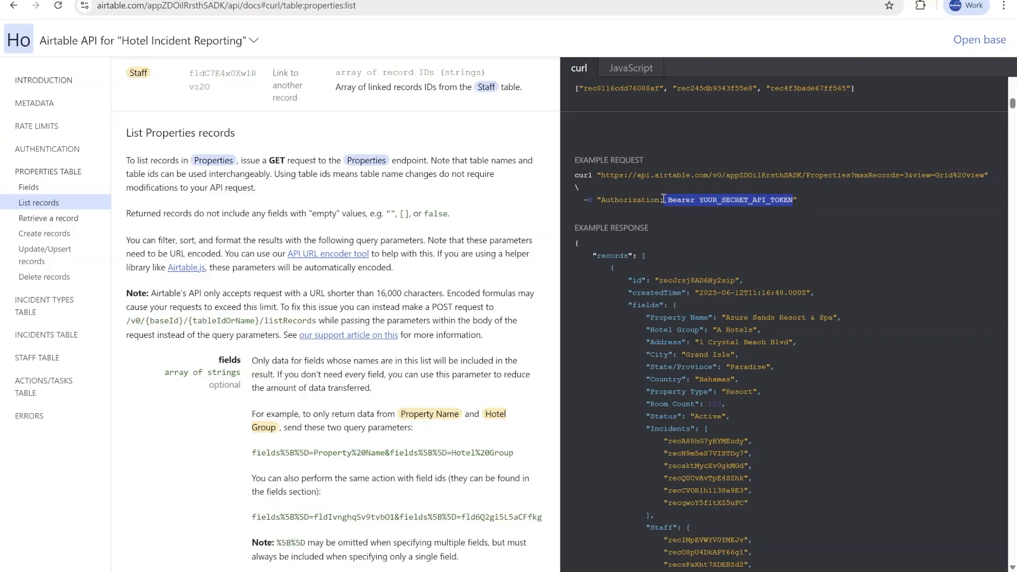
key(ctrl+c)
key(ctrl+Tab)
click(582, 342)
key(ctrl+v)
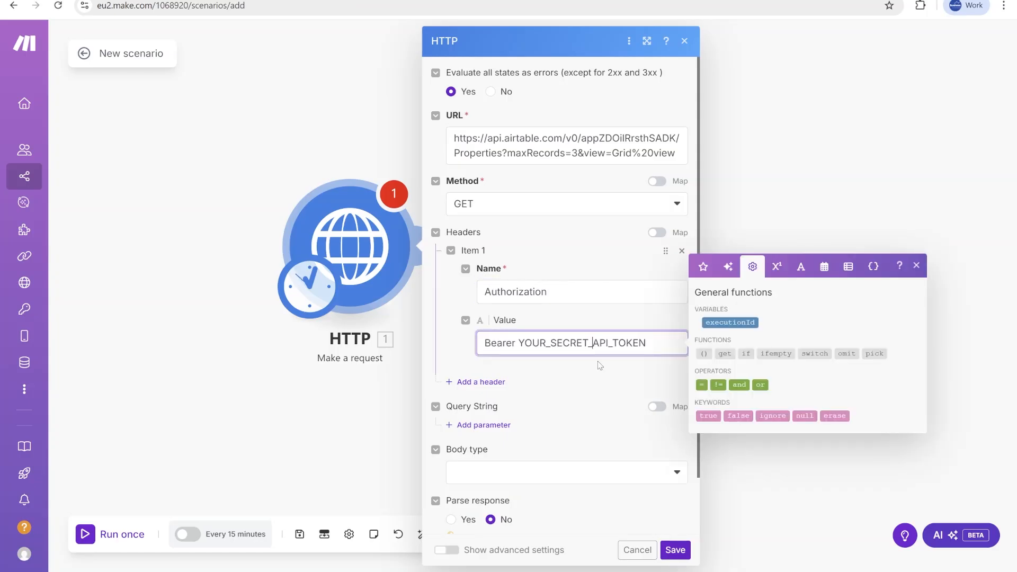
double_click(595, 343)
key(BackSpace)
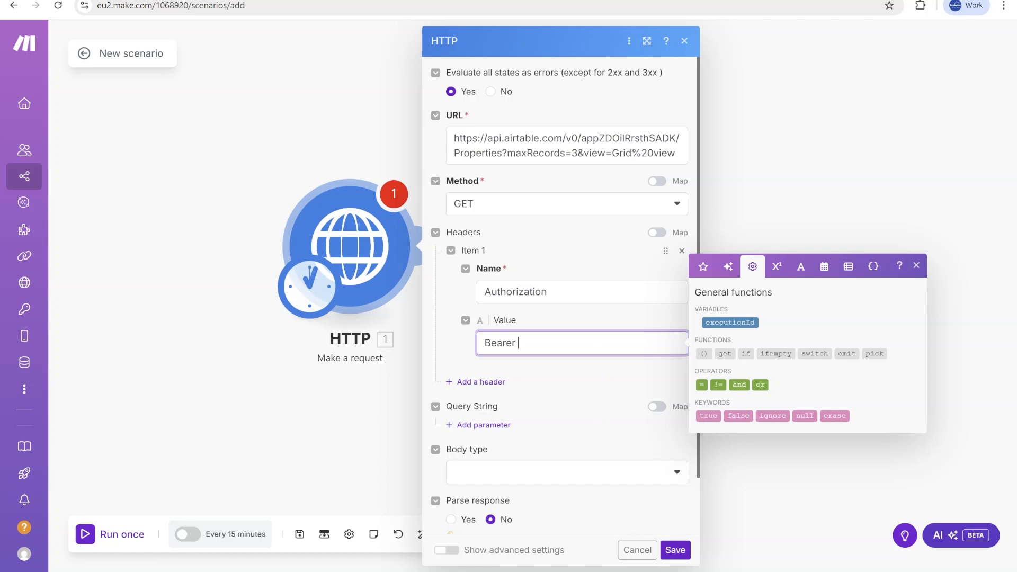
key(ctrl+v)
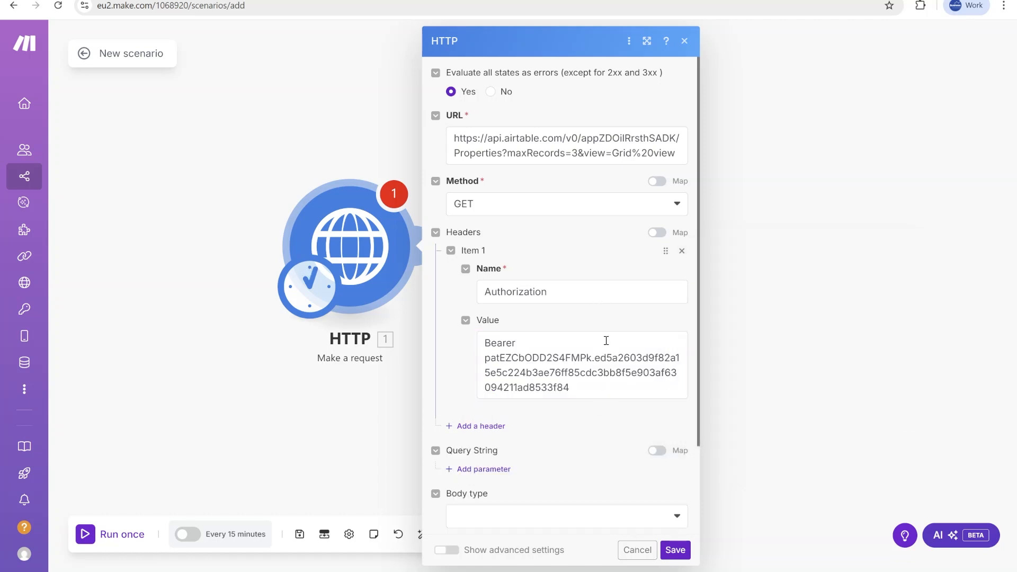
Save the HTTP module settings.
drag(588, 388, 435, 404)
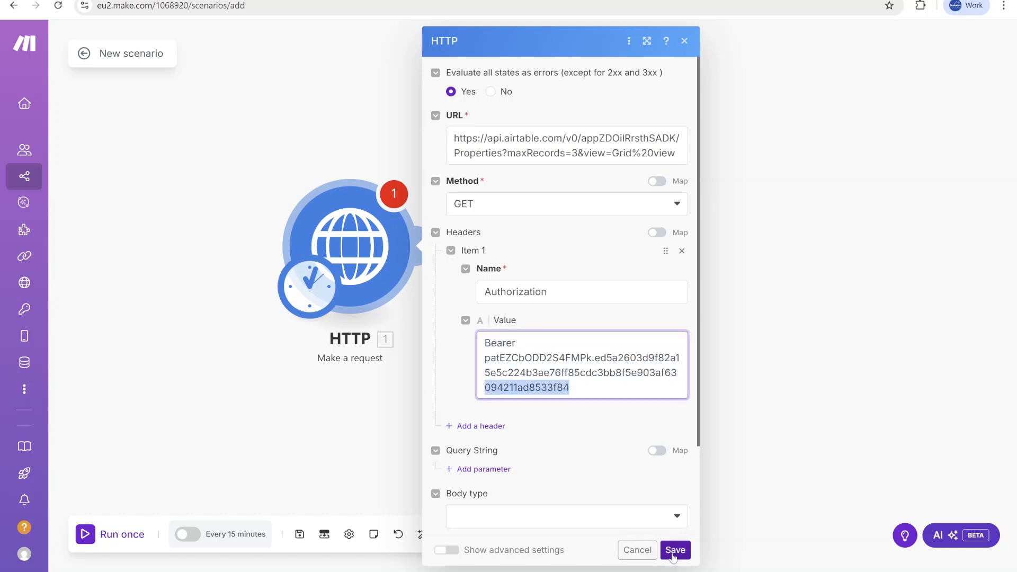
scroll(588, 437, down, 2)
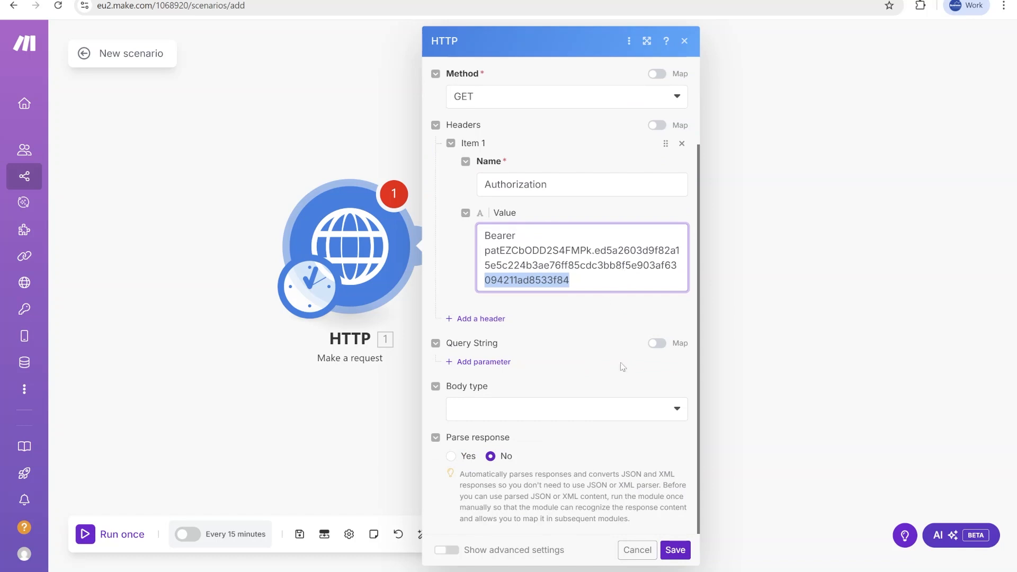
click(674, 551)
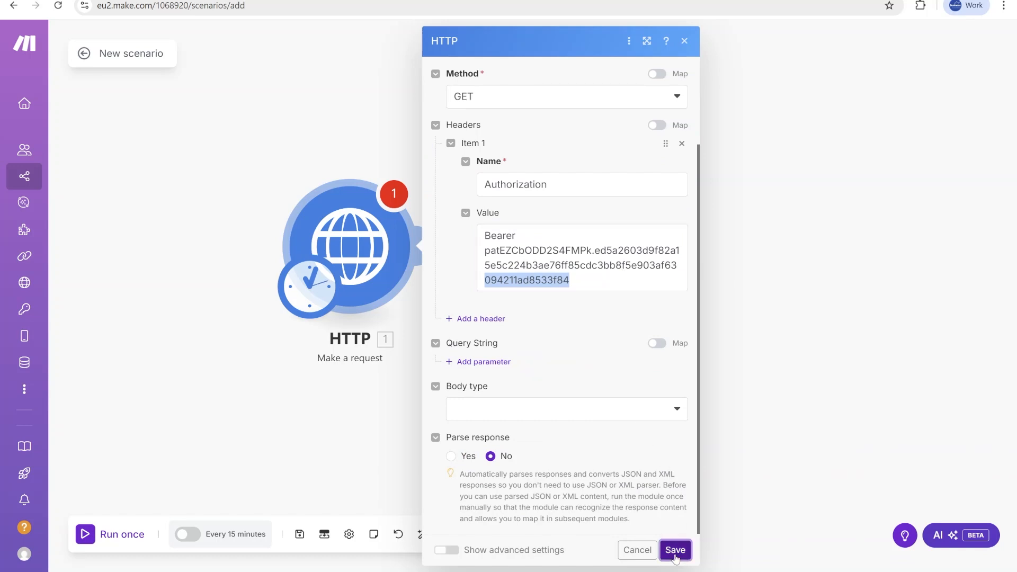
Run only the HTTP module and expand its output Data to inspect the returned records.
right_click(365, 243)
click(415, 271)
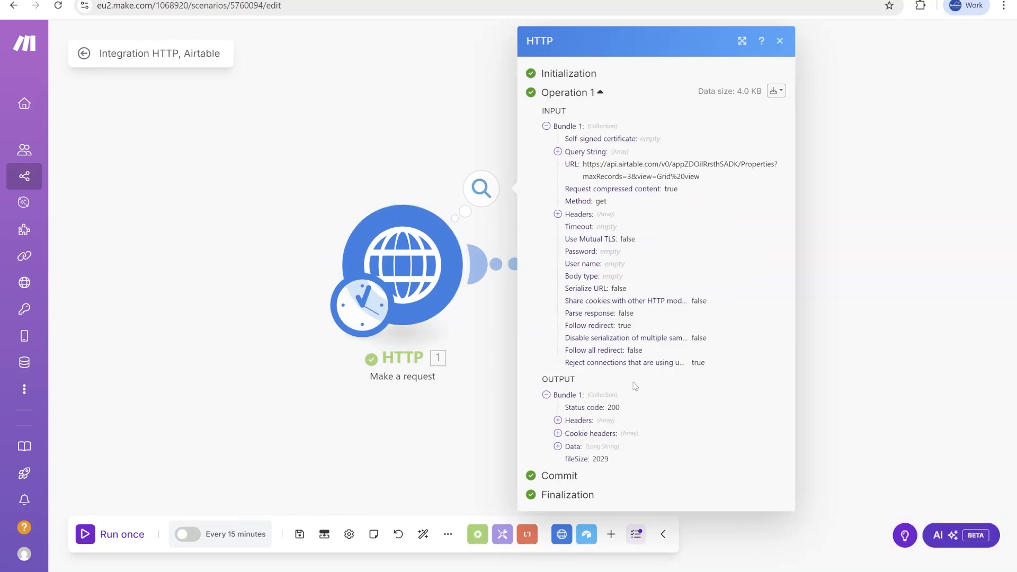
click(581, 451)
scroll(632, 402, down, 3)
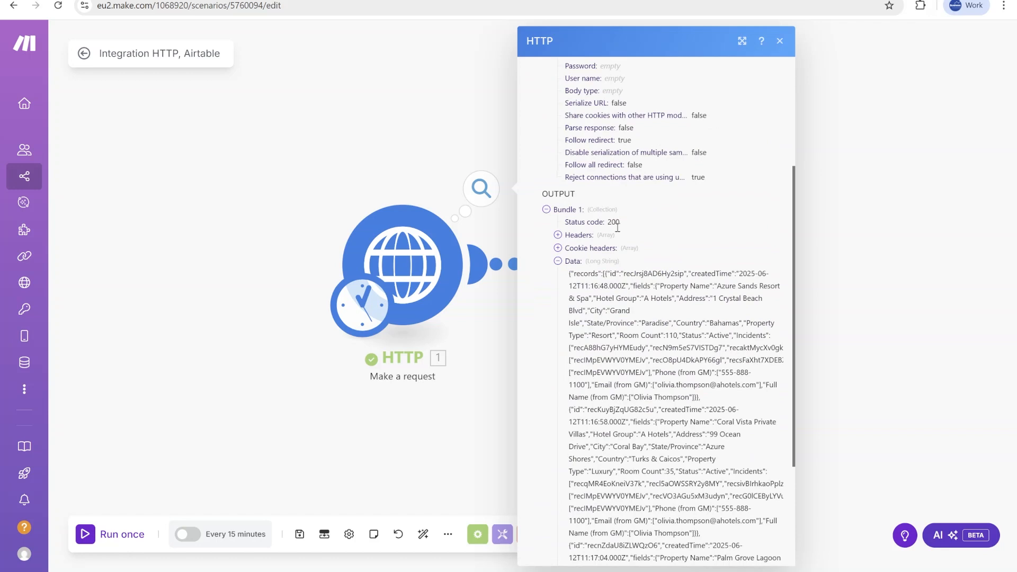
scroll(624, 233, down, 3)
drag(602, 186, 727, 554)
Compare the returned data with the API documentation's example response and close the output panel.
click(540, 0)
scroll(749, 262, down, 4)
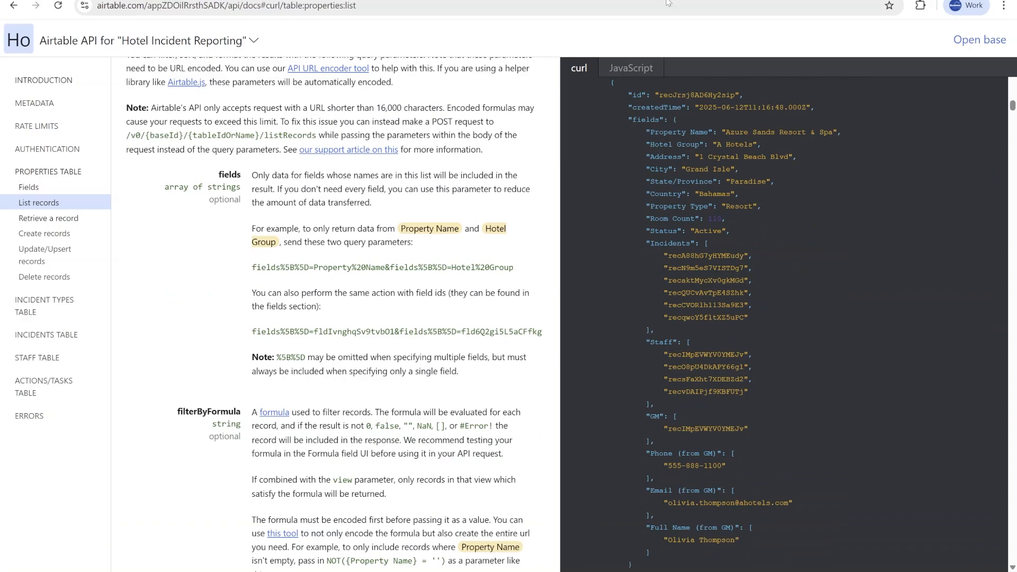
click(667, 1)
click(875, 285)
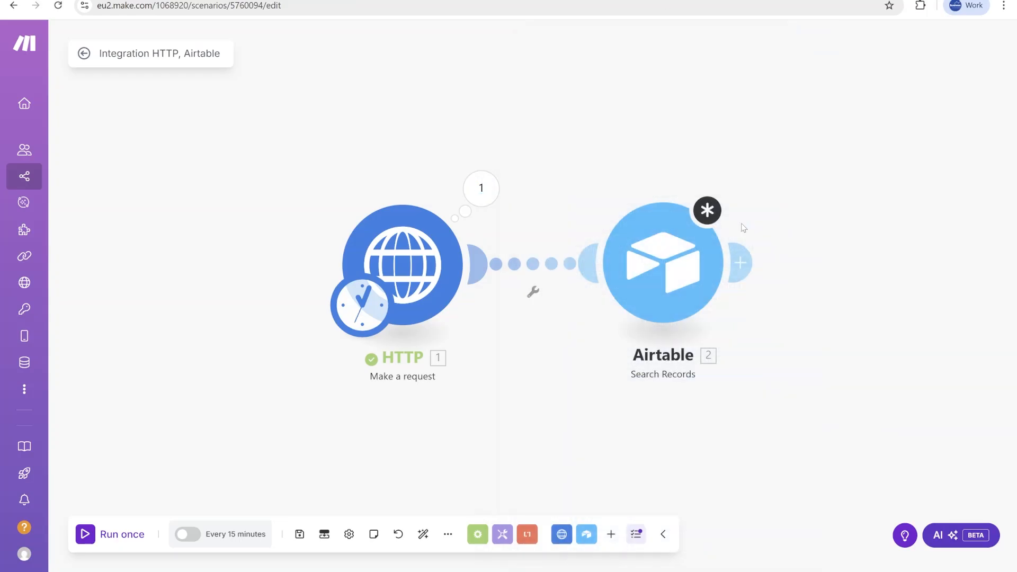
Reopen the HTTP module to review the Authorization header value, then cancel without changes.
click(405, 234)
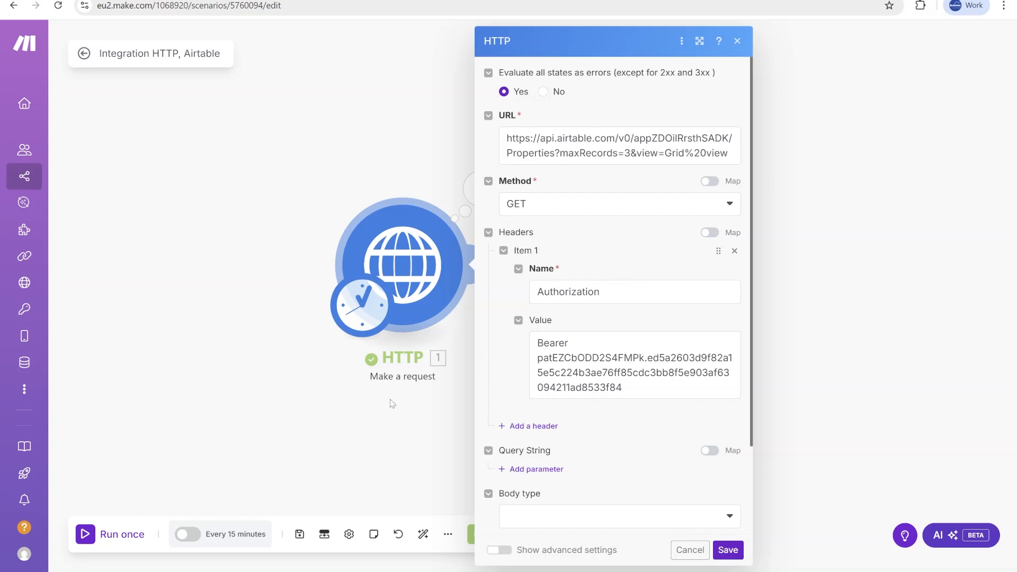
click(647, 397)
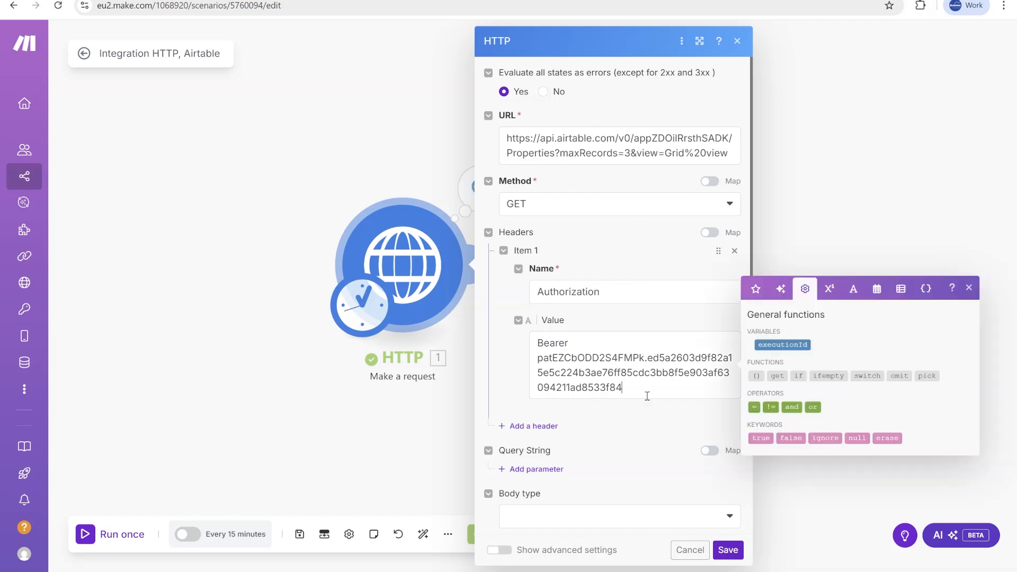
drag(646, 397, 511, 361)
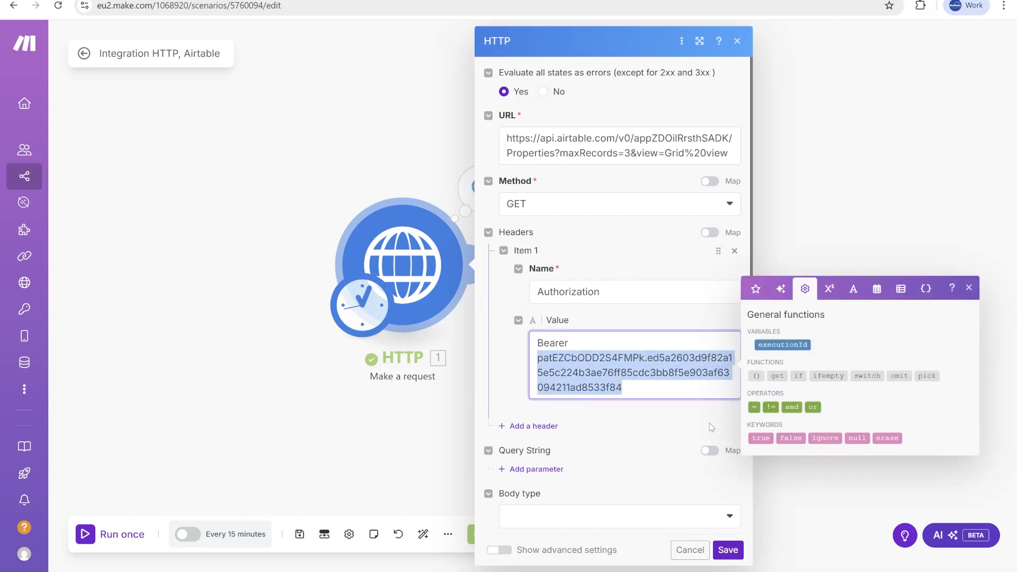
click(690, 549)
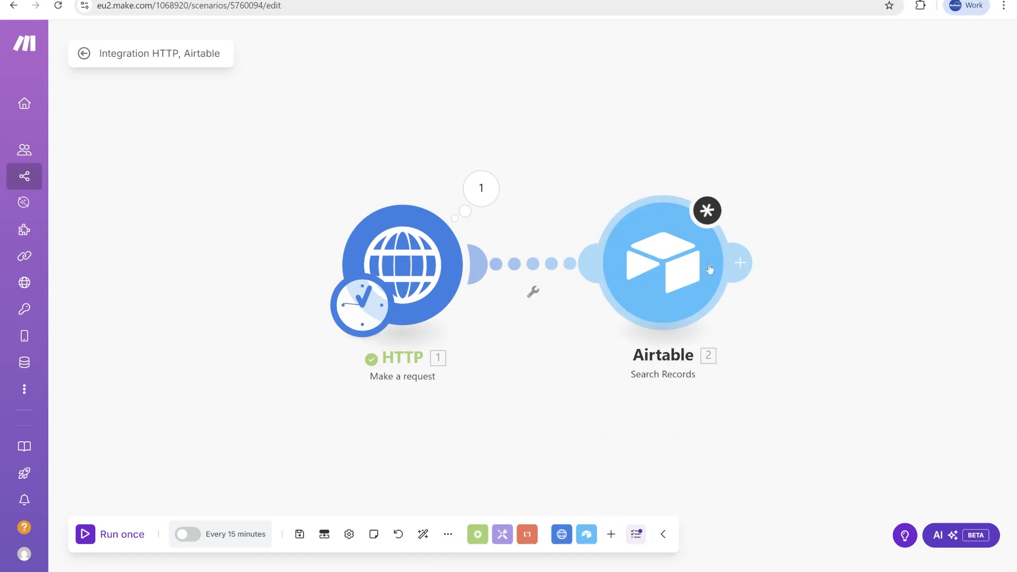
drag(810, 323, 765, 320)
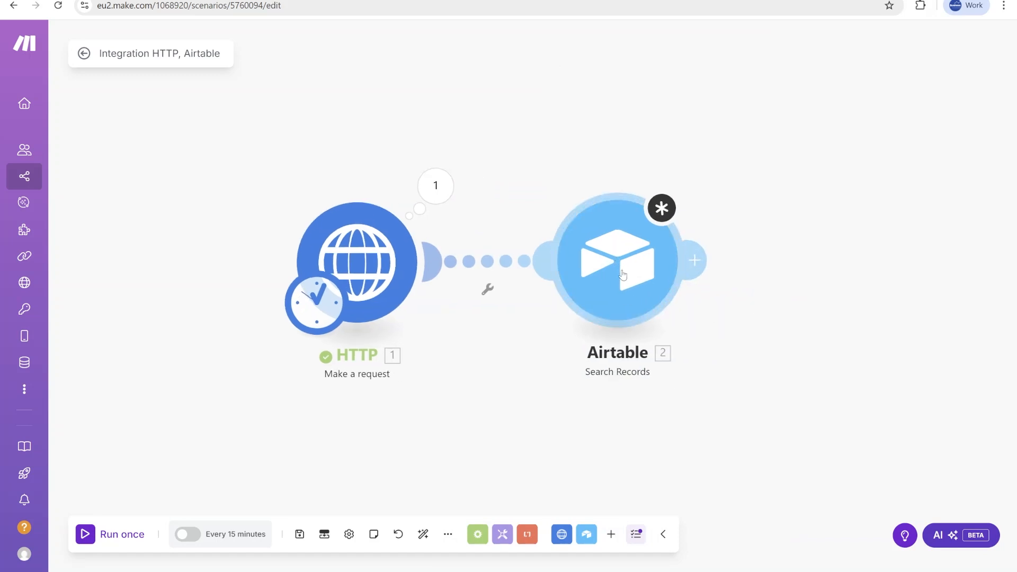